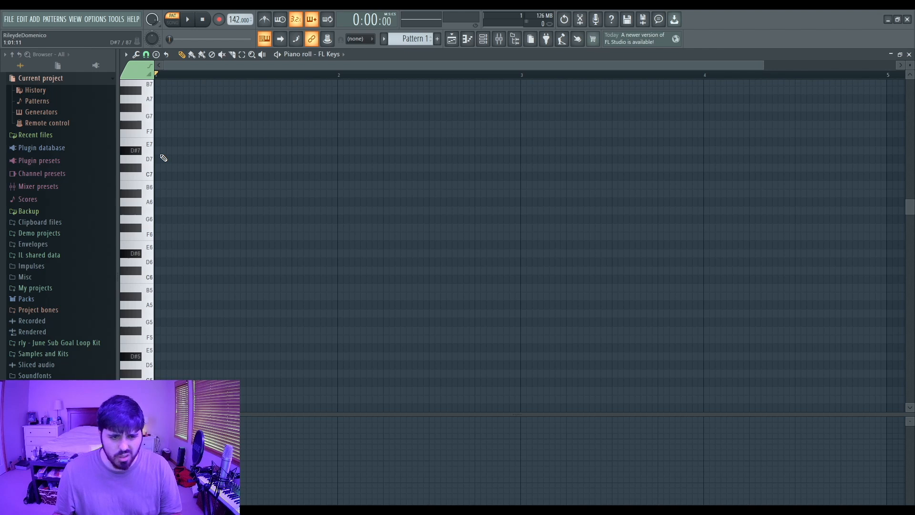
- Add A#5 to the bar 3 chord and build a four-note chord of A#4, C#5, F5 and G#5 in bar 4
key("space")
mouse_move(407, 296)
left_mouse_down()
mouse_move(406, 288)
mouse_move(406, 297)
left_mouse_up()
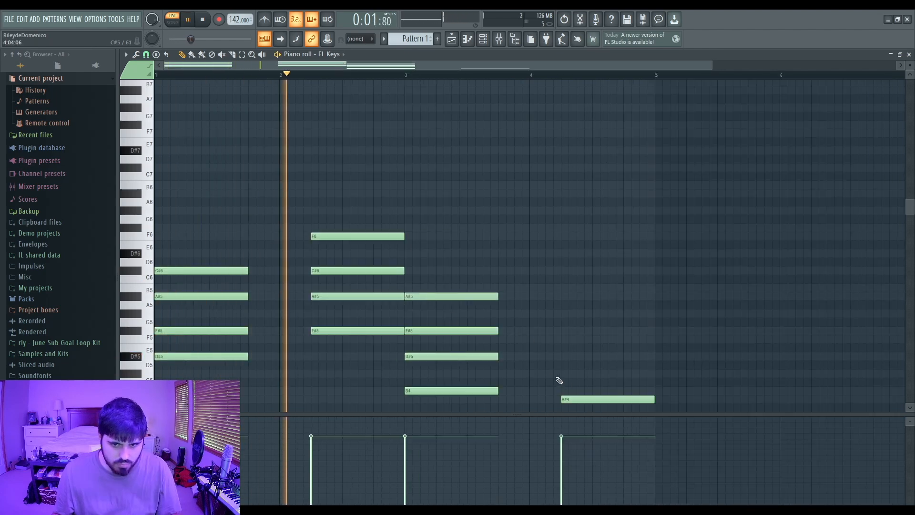
left_click(562, 373)
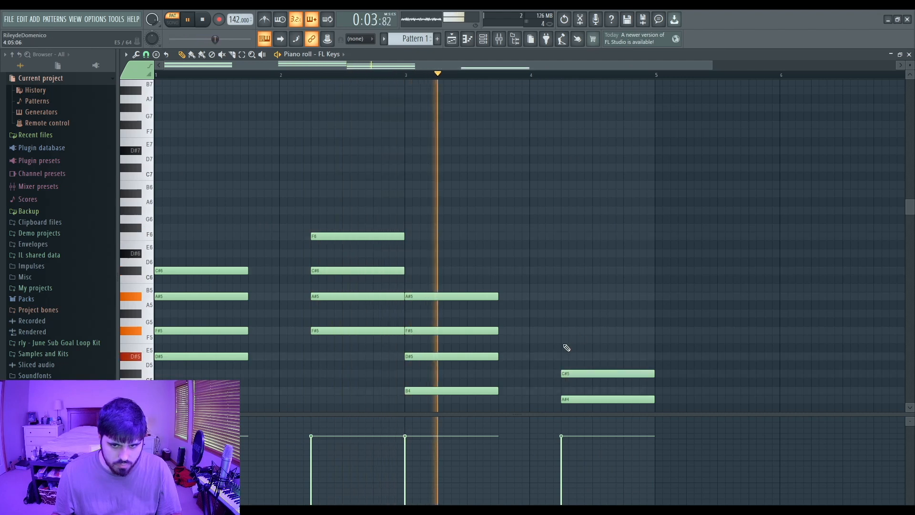
left_click(563, 339)
left_click(564, 313)
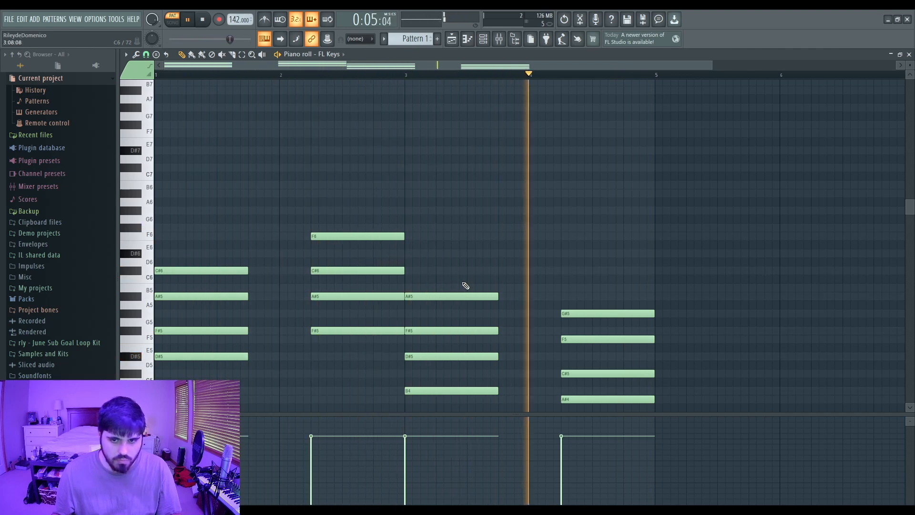
key("space")
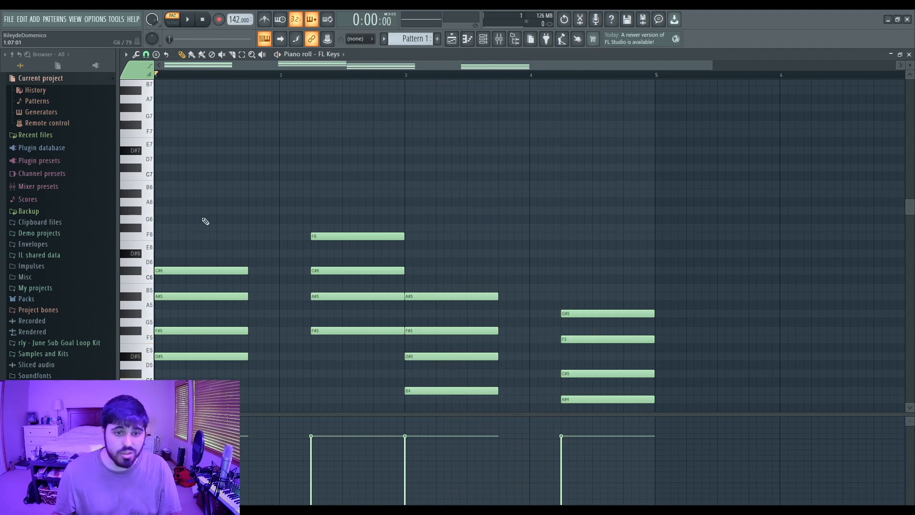
- Revoice the chords by dropping the second chord's C#6 an octave and raising F#5, D#5 and F5 in the first, third and fourth chords an octave
scroll(562, 180, "down", 2)
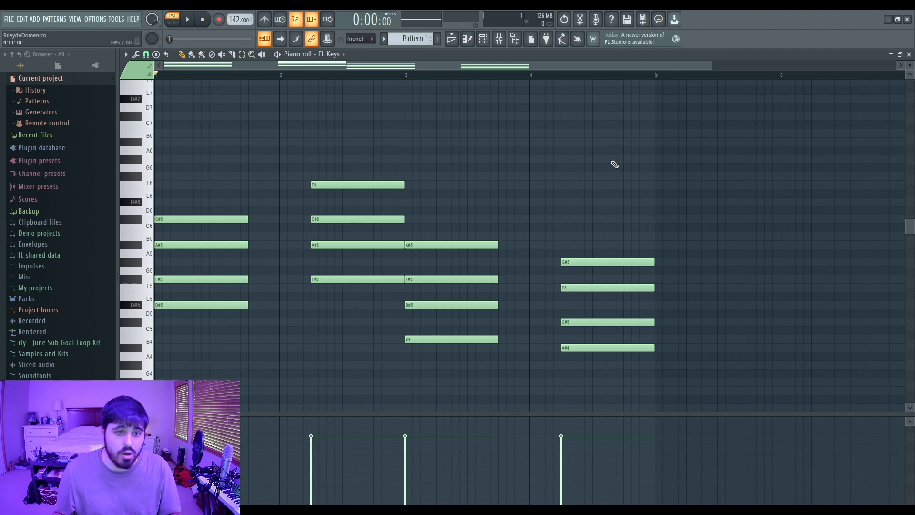
left_click(354, 219)
key("ctrl+Down")
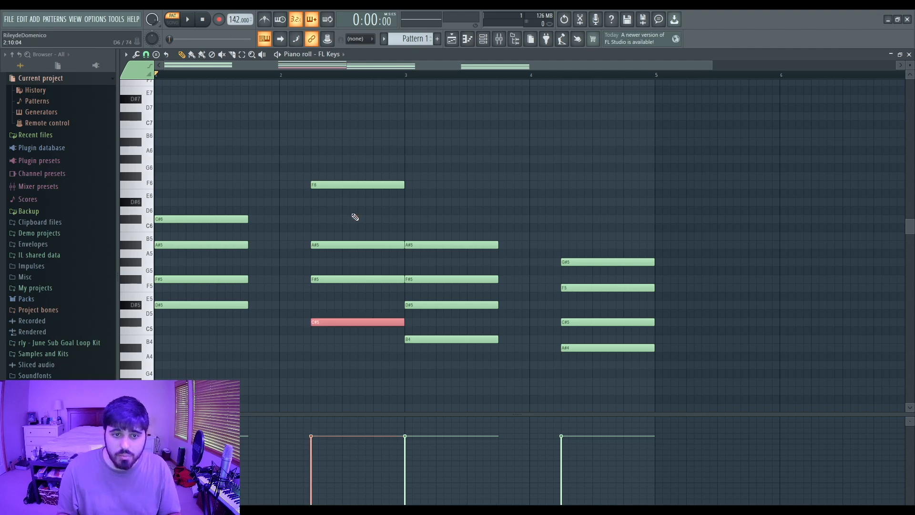
key("space")
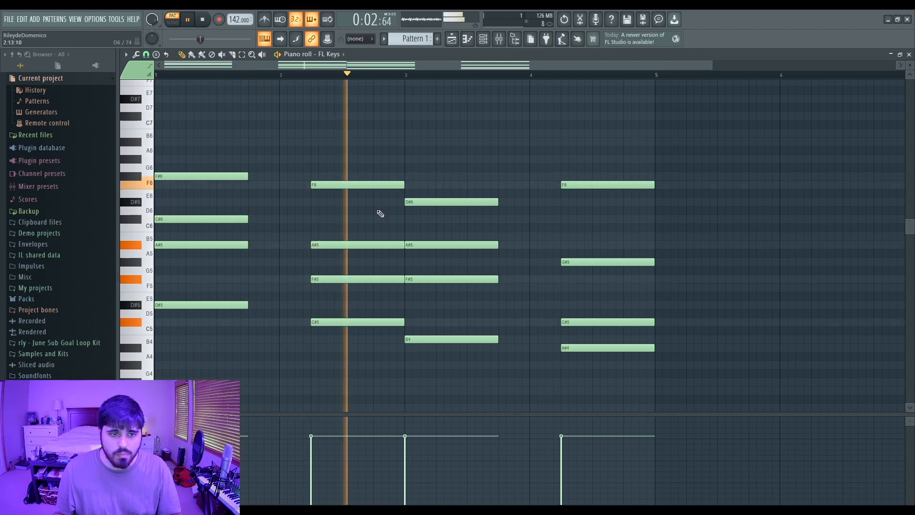
scroll(267, 329, "down", 4)
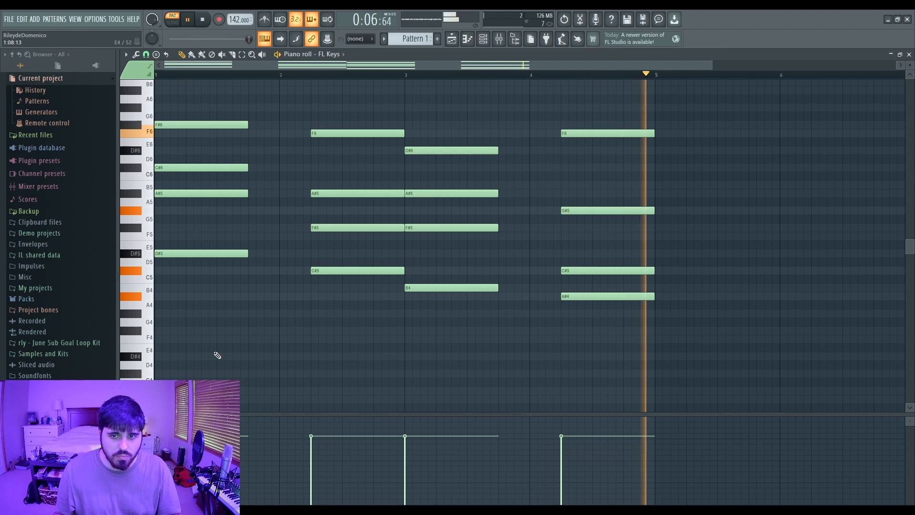
key("space")
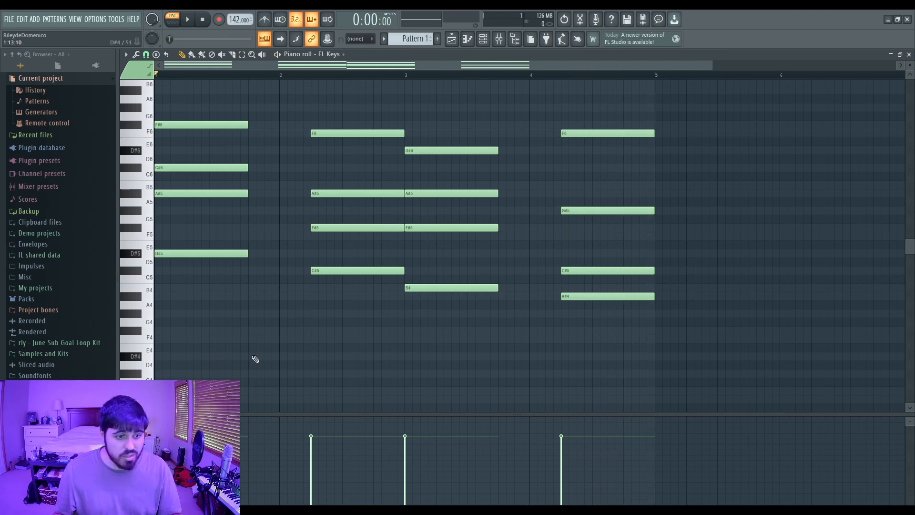
- Copy each chord's root an octave lower as bass notes D#4, F#4, B3 and A#3, and play the progression
left_click(217, 255)
left_click(358, 227)
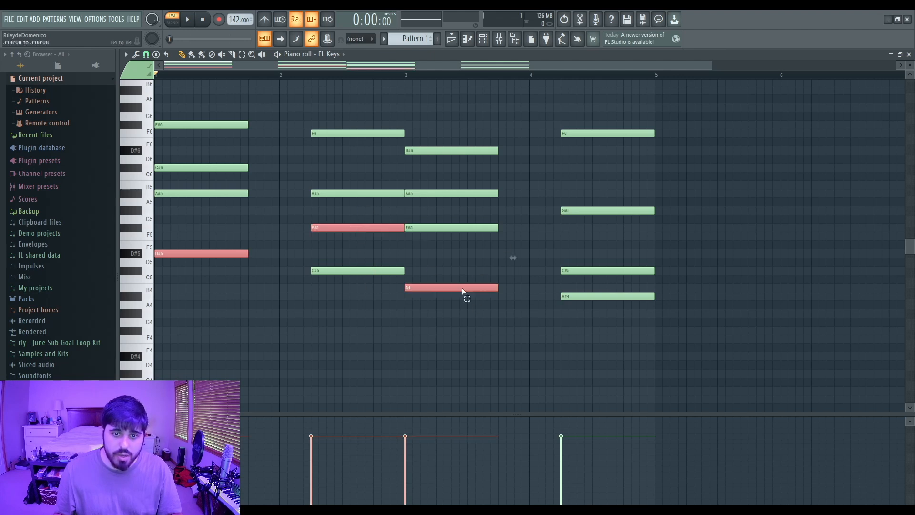
left_click(461, 288, "ctrl+shift")
key("space")
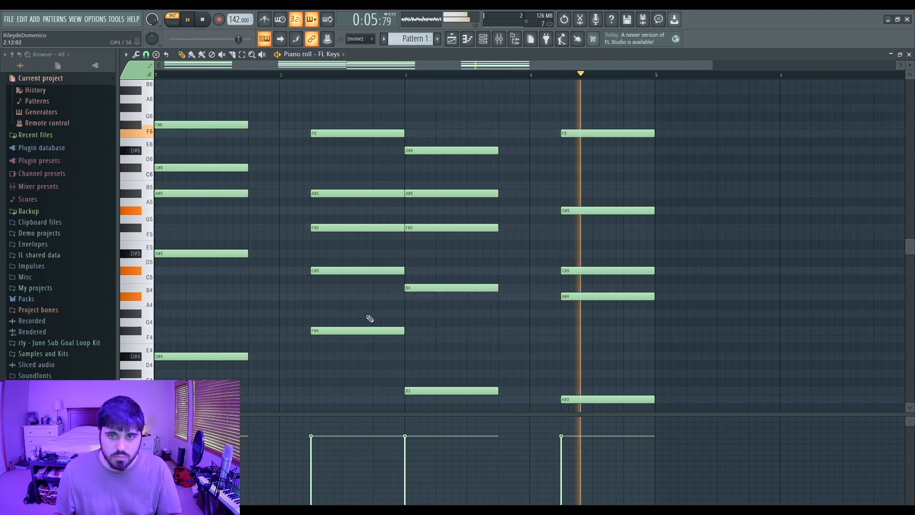
key("space")
- Duplicate the whole four-bar chord progression into bars 5 to 8 and close the piano roll
left_click(607, 133)
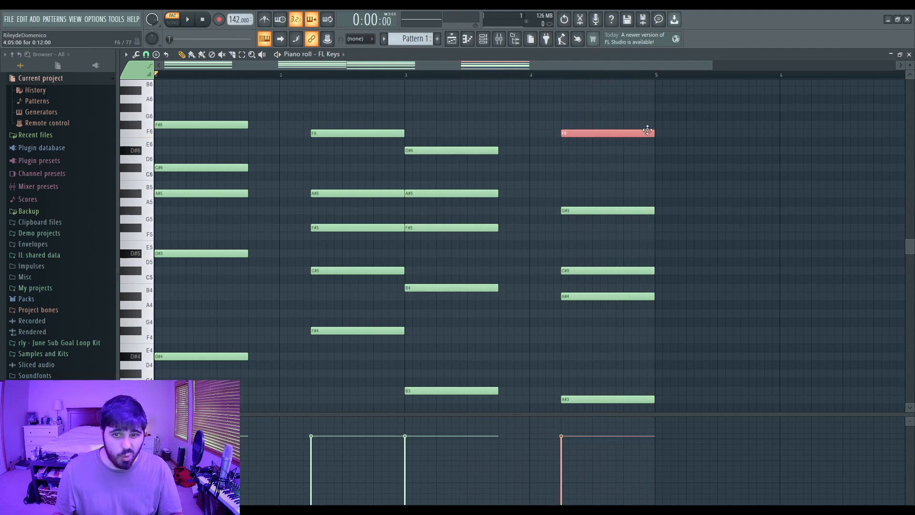
scroll(617, 270, "down", 4)
key("ctrl+a")
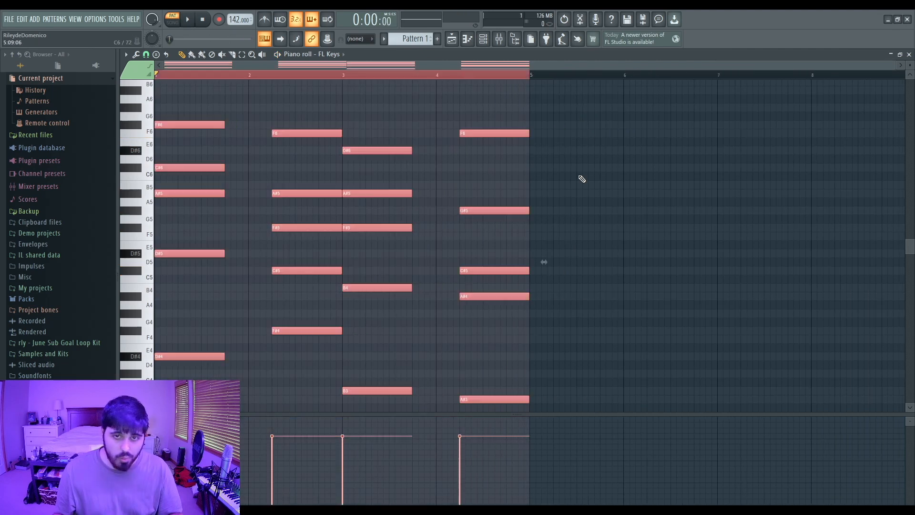
key("ctrl+b")
left_click(588, 101, "ctrl")
left_click(580, 84, "ctrl")
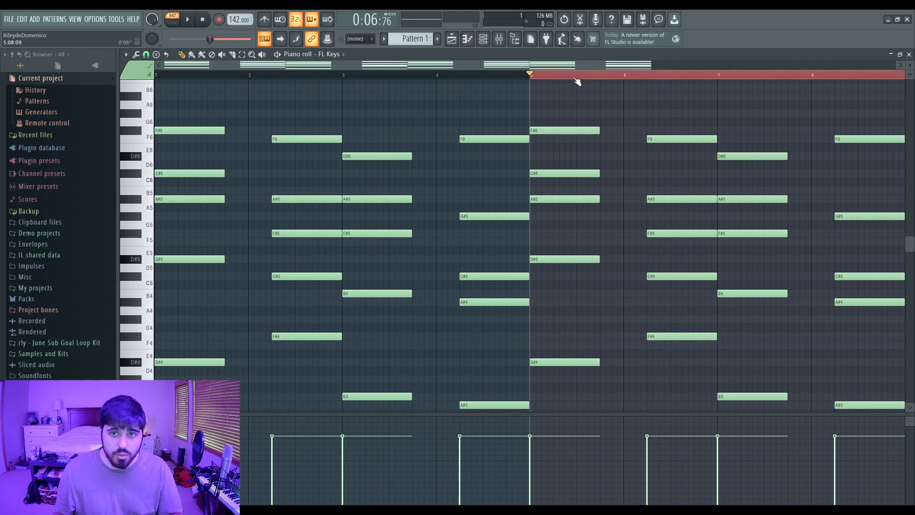
left_click(577, 78, "ctrl")
left_click(909, 54)
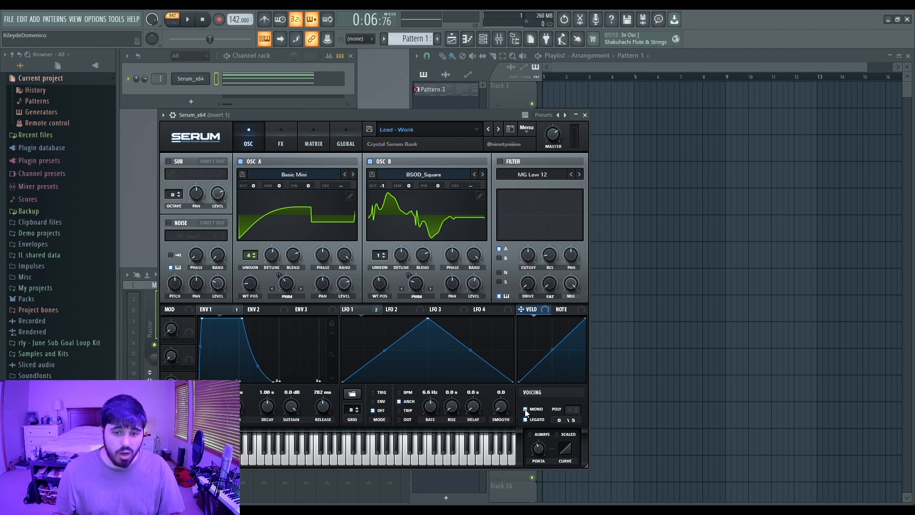
- Audition the chords in Serum with Mono off on Lead - Wonk, change the preset to Lead - Everlasting, and close the plugin
left_click(525, 409)
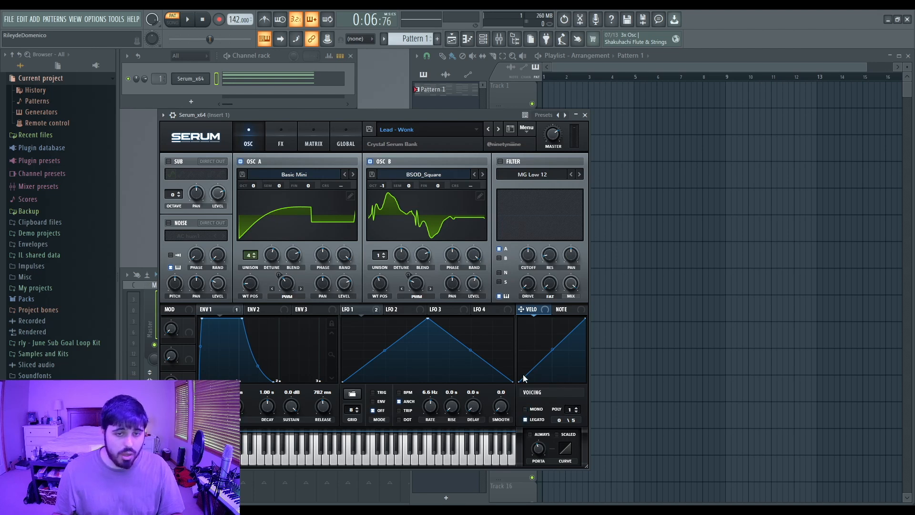
key("space")
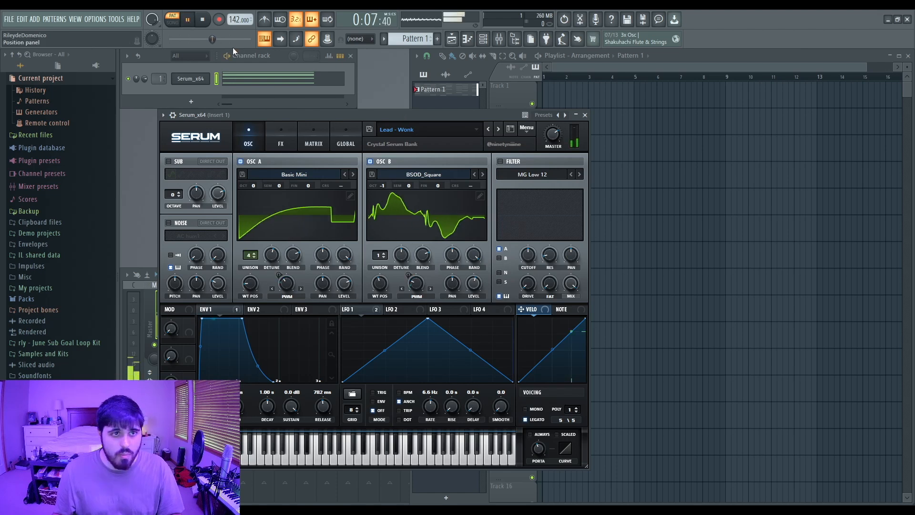
left_click_drag(210, 39, 246, 39)
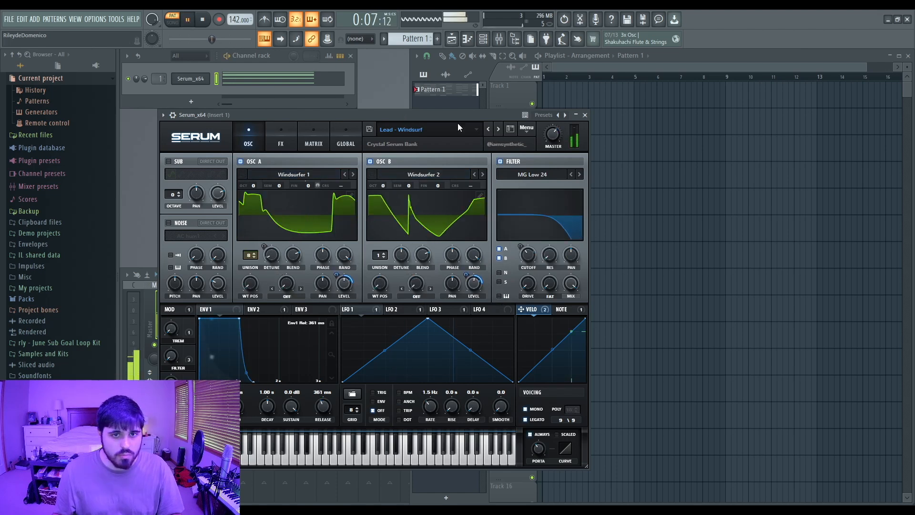
left_click(487, 128)
left_click(487, 129)
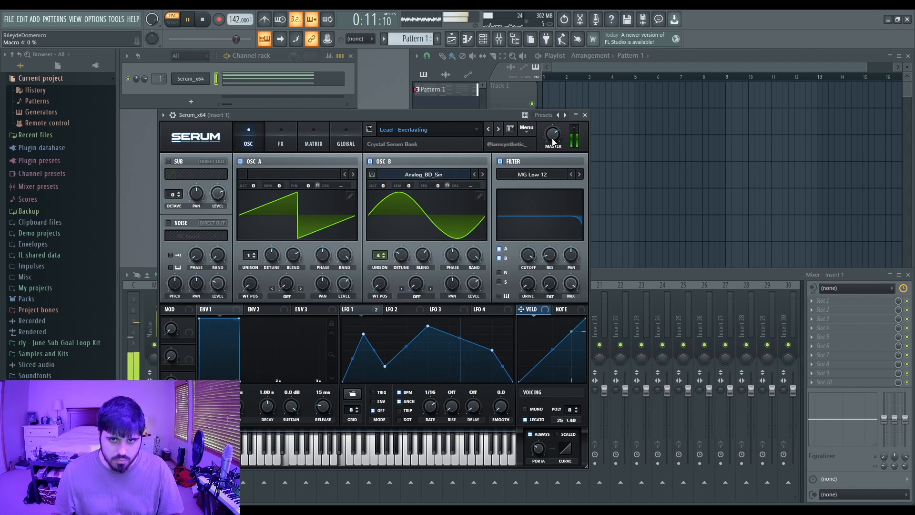
left_click(585, 115)
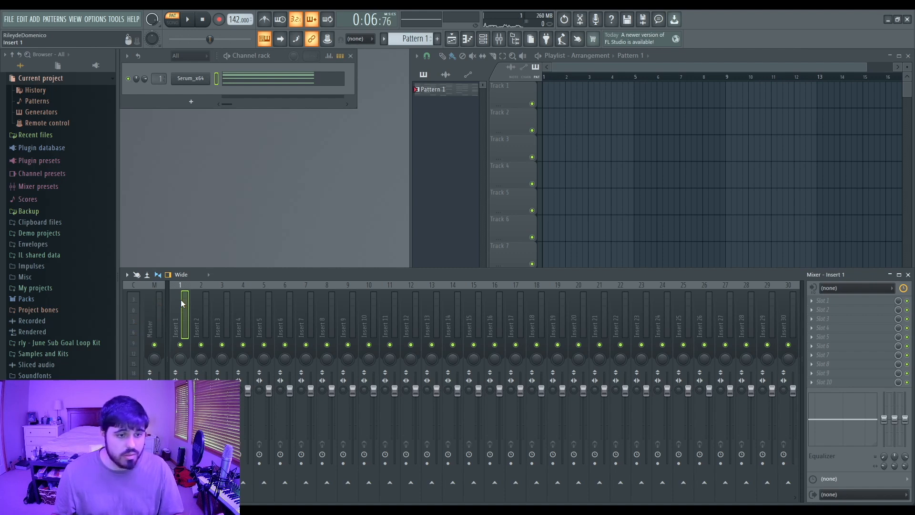
- Load Fruity parametric EQ 2 in the first effect slot of Insert 1 and use band 7 as a steep low-pass filter
left_click(819, 303)
left_click(718, 355)
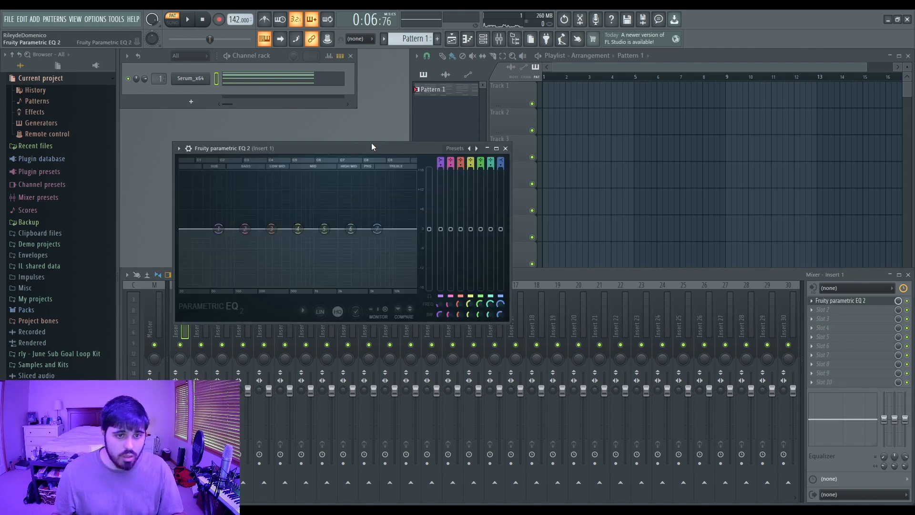
left_click_drag(418, 148, 407, 137)
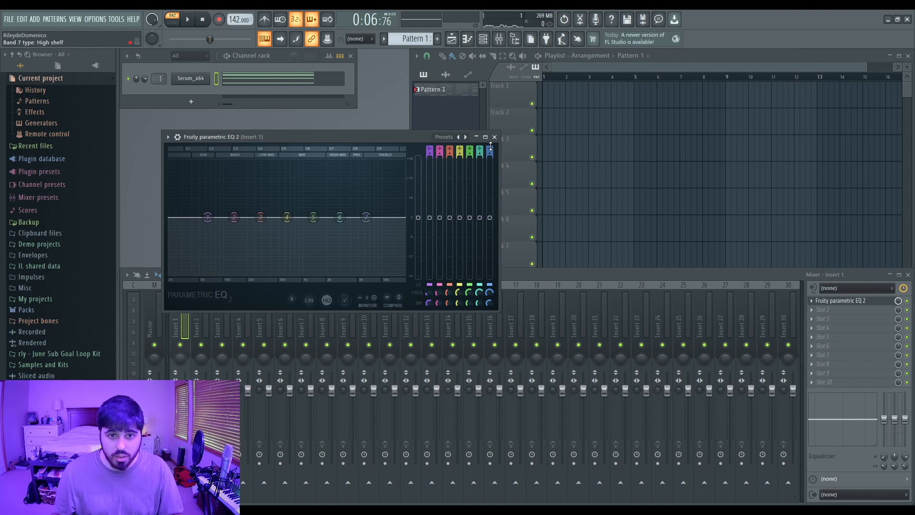
key("space")
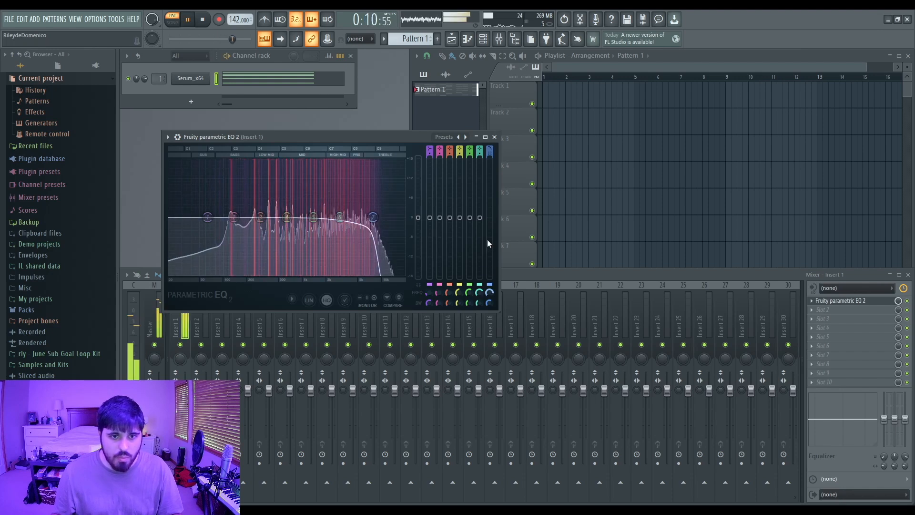
left_click(495, 137)
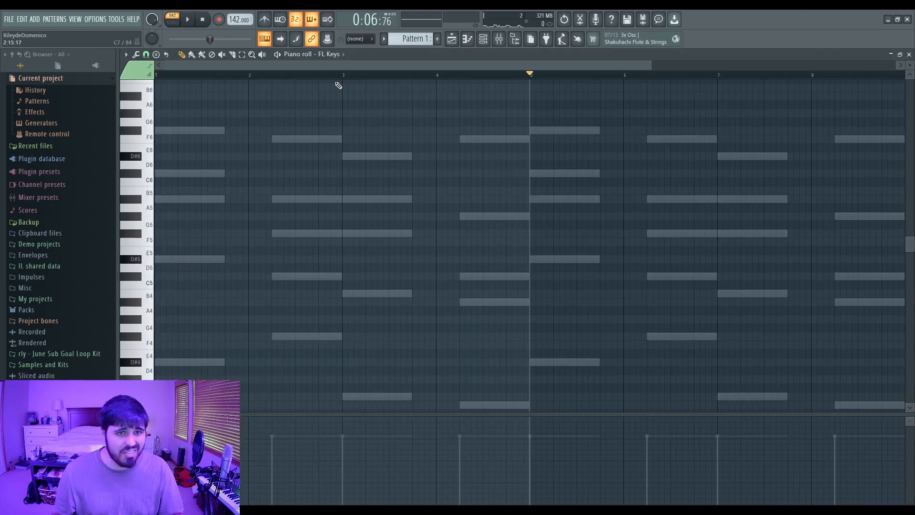
- Write a doubled F#6, F6, D#6 run leading into the fourth chord and copy it before the second chord
left_click_drag(331, 75, 112, 82)
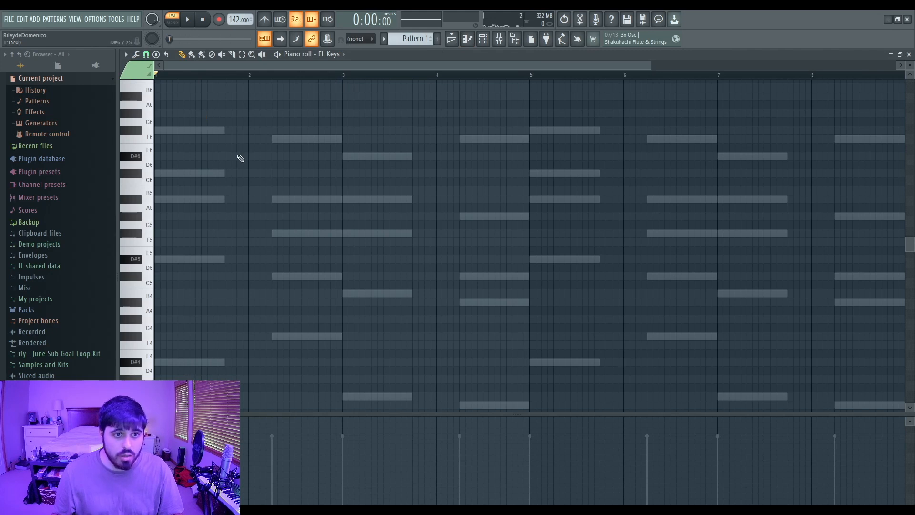
key("space")
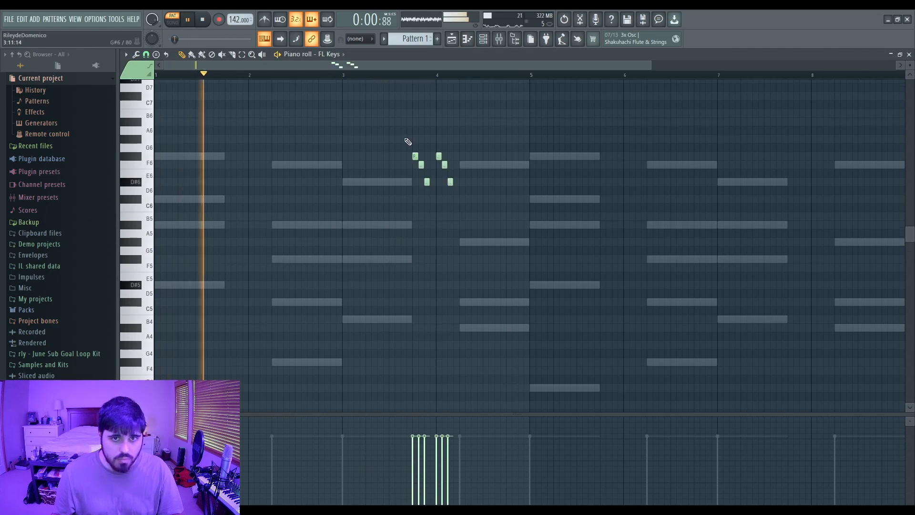
left_click_drag(407, 139, 457, 197)
key("shift+Up")
key("shift+Up")
key("shift+Up")
key("shift+Up")
key("ctrl+Down")
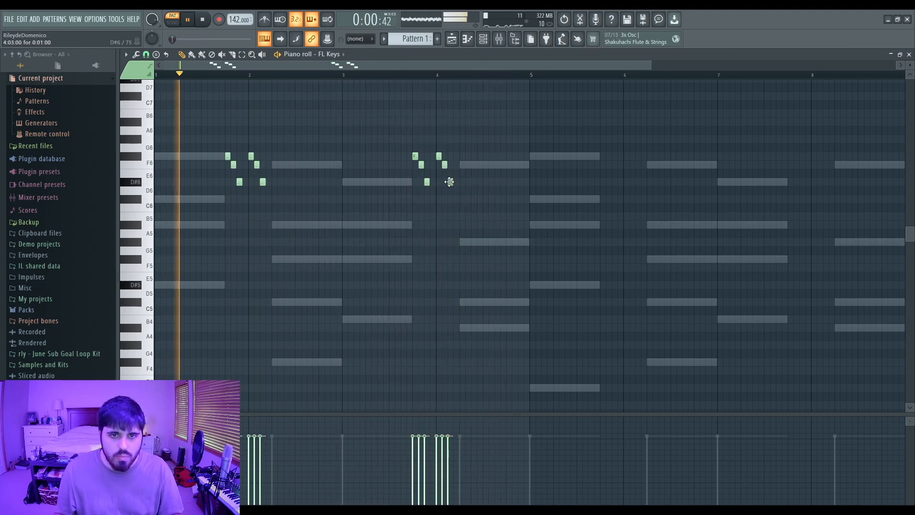
- Lower the second half of each run to F6, D#6 and C#6, duplicate the phrase into bars 5 to 8, and play it
left_click_drag(449, 182, 449, 198)
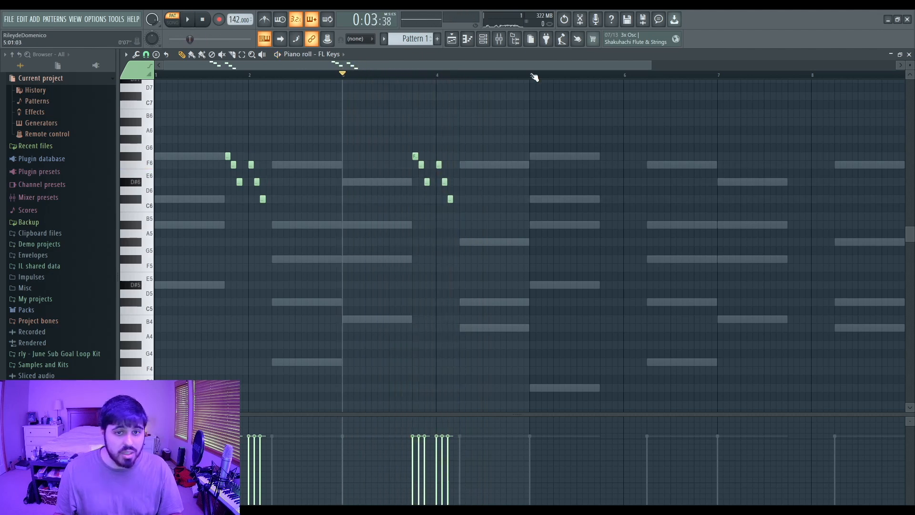
left_click_drag(532, 75, 146, 66)
key("ctrl+b")
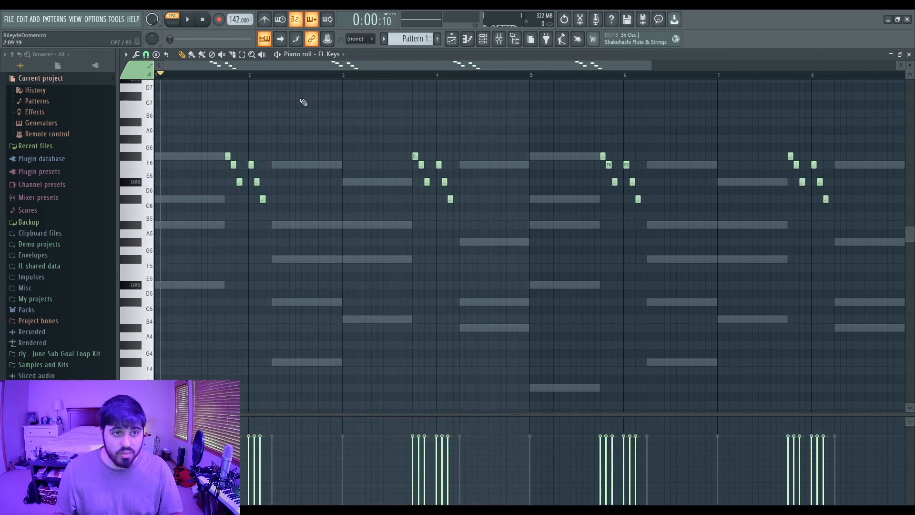
key("space")
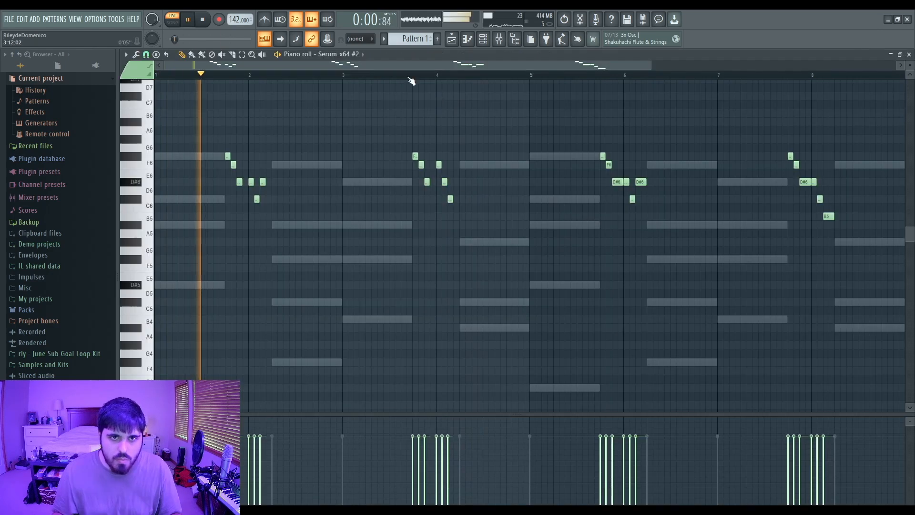
- Listen to the melody over the chords from late in bar 3 and again from the beginning
left_click(408, 75)
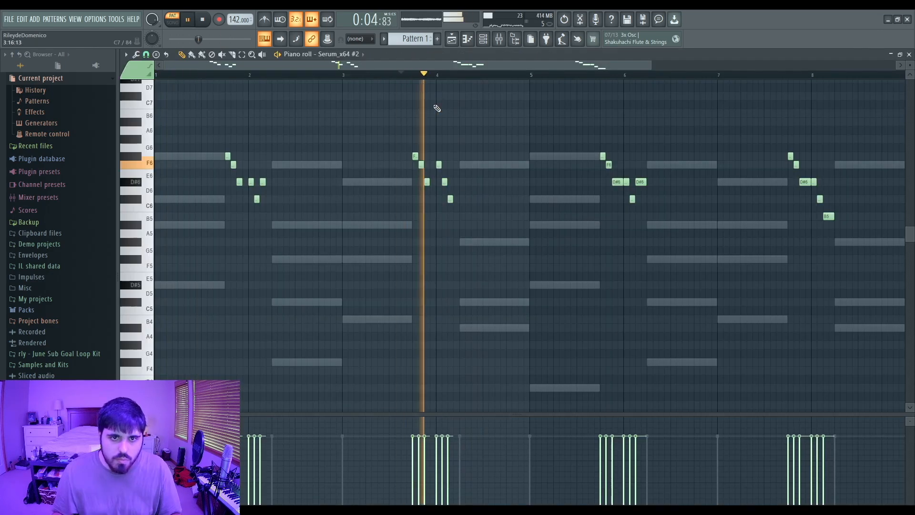
key("space")
key("space")
key("space")
left_click(157, 75)
key("space")
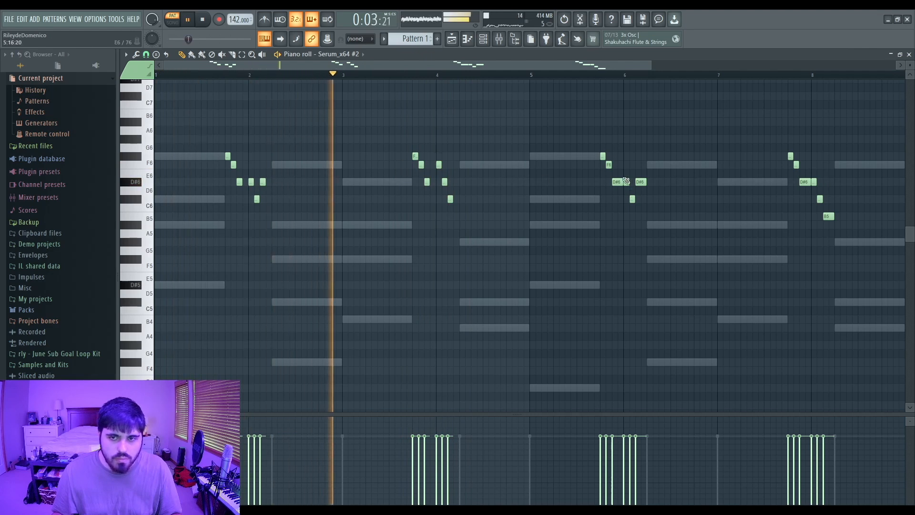
- Replace the melody notes in bars 5 to 8 with a duplicate of the phrase from bars 1 to 4
left_click_drag(599, 147, 886, 266)
key("Delete")
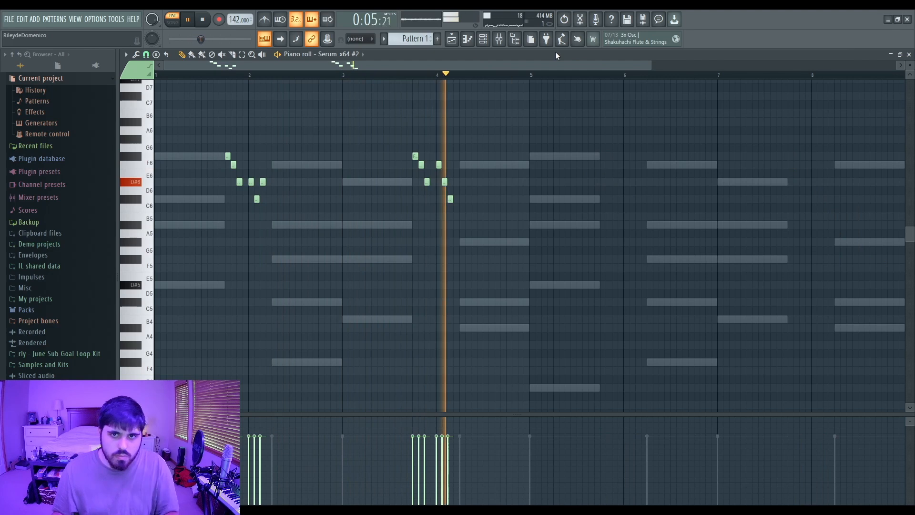
key("ctrl+a")
key("ctrl+b")
left_click(836, 119)
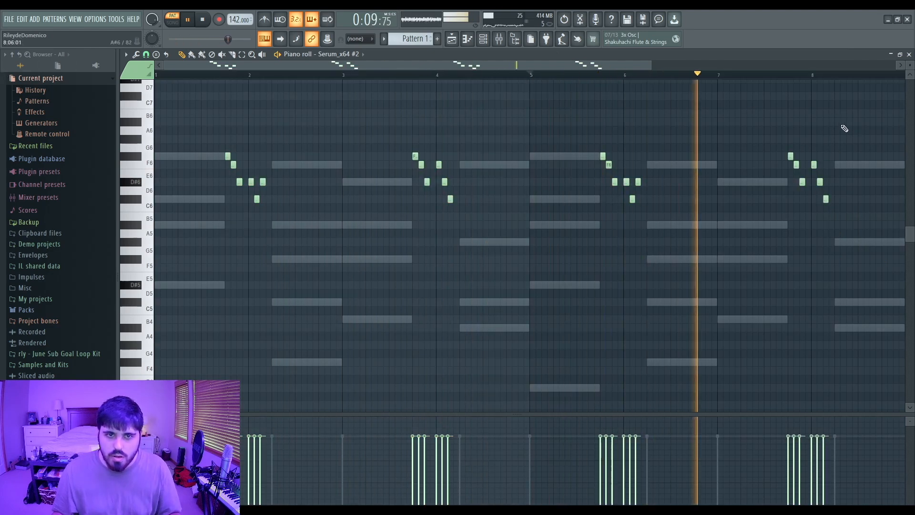
- Nudge all melody notes slightly later, off the grid, and clear the selection
key("ctrl+a")
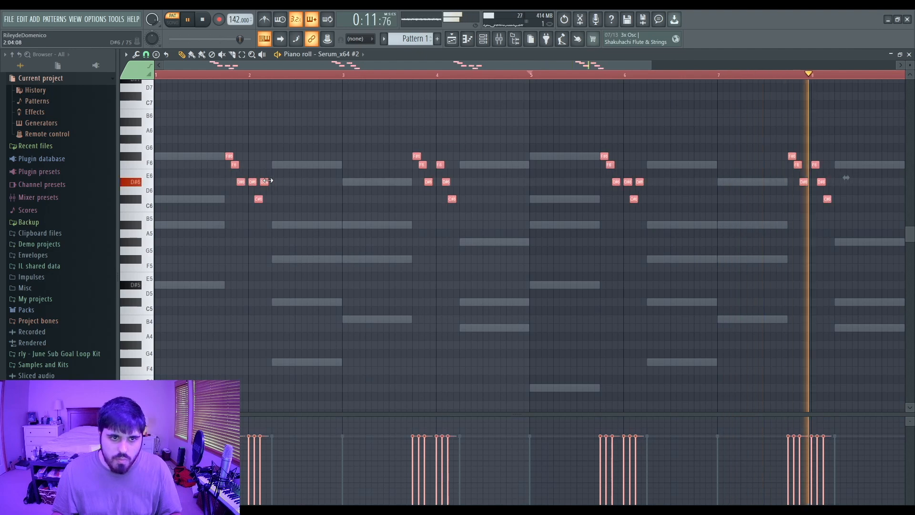
key("ctrl+d")
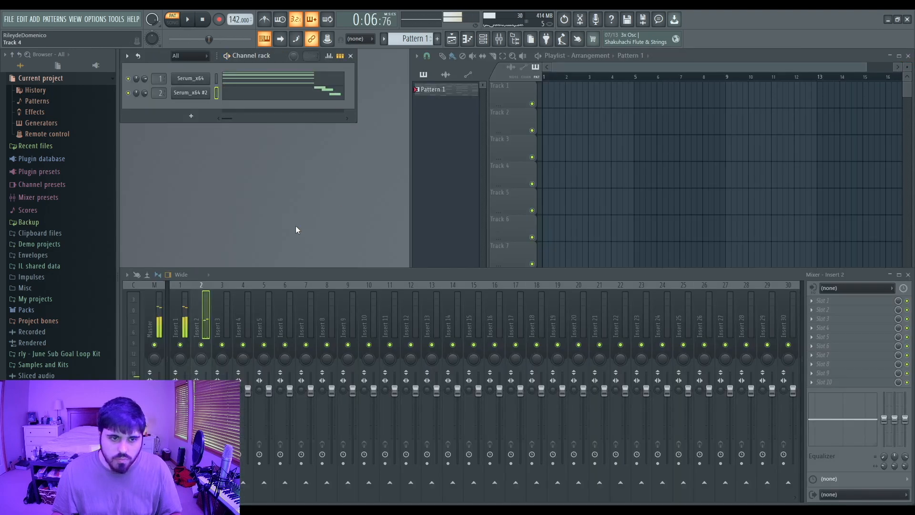
- Open the melody's Pluck - Always sound and adjust its portamento time
left_click(200, 93)
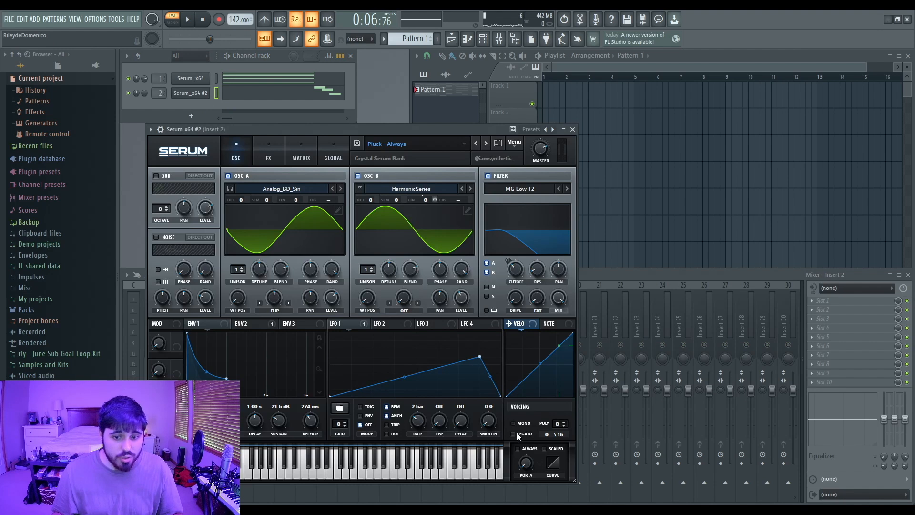
left_click_drag(385, 128, 381, 88)
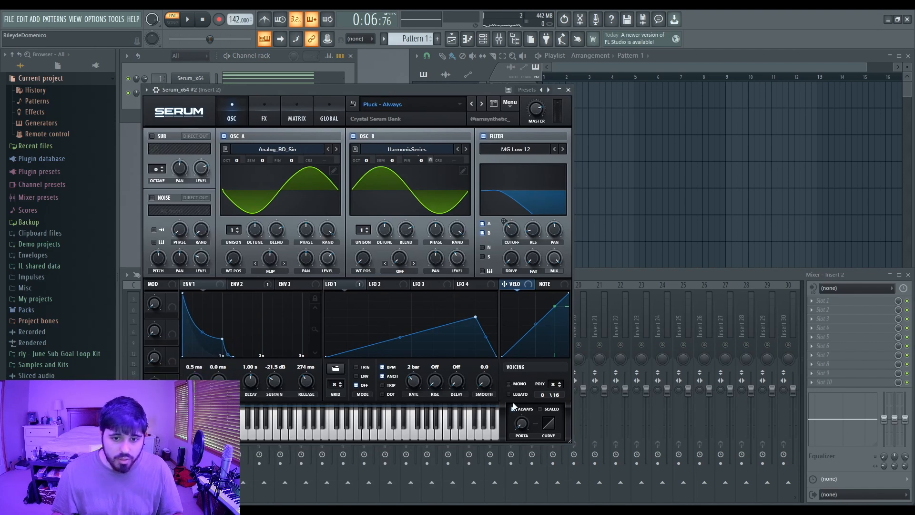
mouse_move(521, 423)
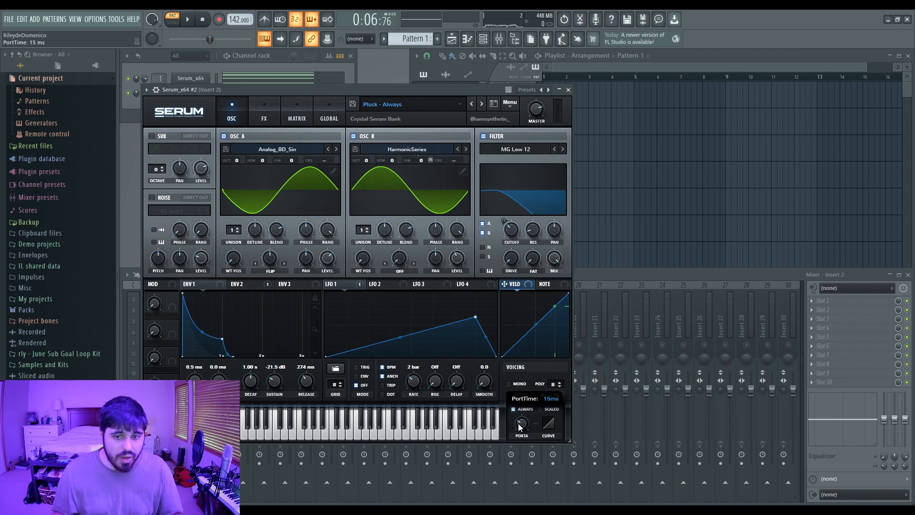
left_click_drag(518, 424, 499, 405)
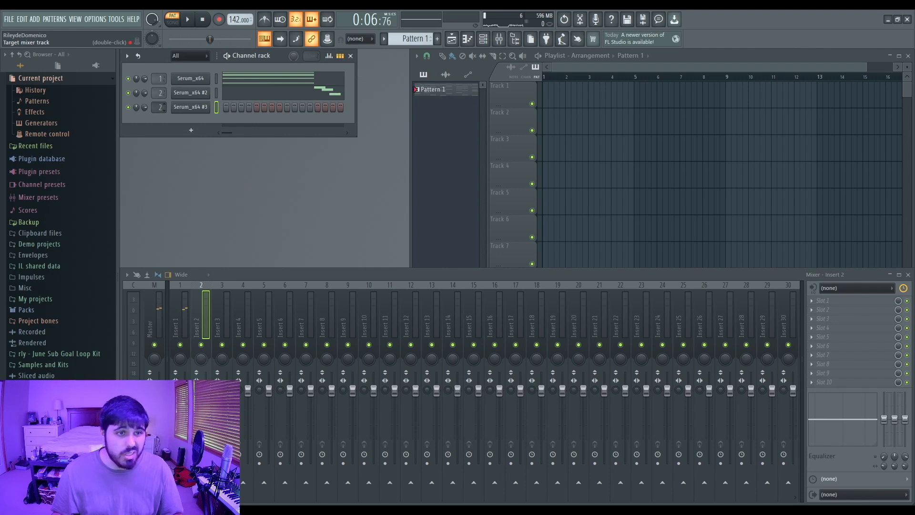
- Route the third Serum channel to mixer insert 3 and open its empty piano roll
left_click_drag(164, 107, 164, 102)
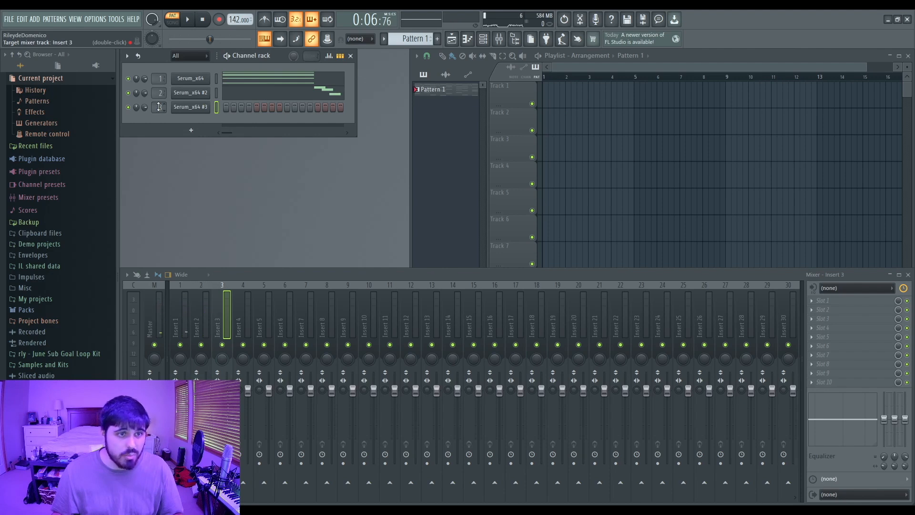
key("F7")
key("space")
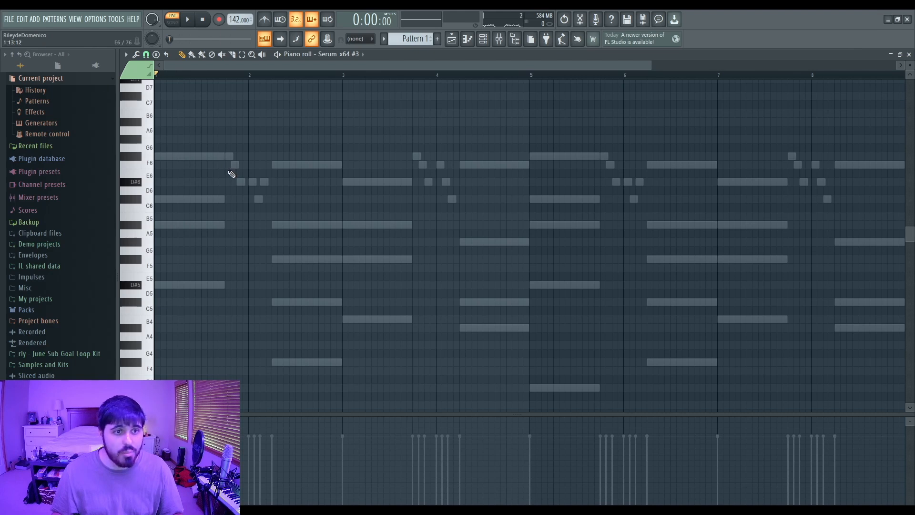
- Continue the counter-melody from late bar 3 into bar 4 with A#6, B6 and G#6 notes while the loop plays
key("space")
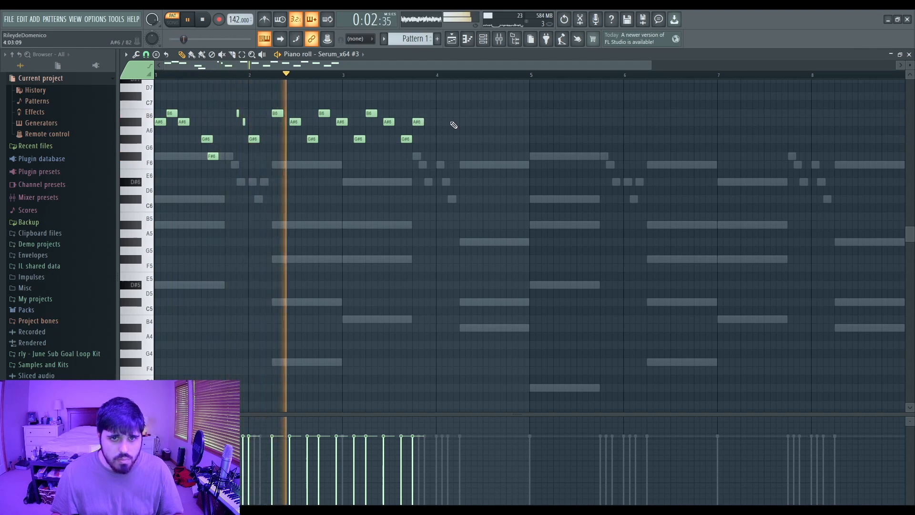
left_click(424, 113)
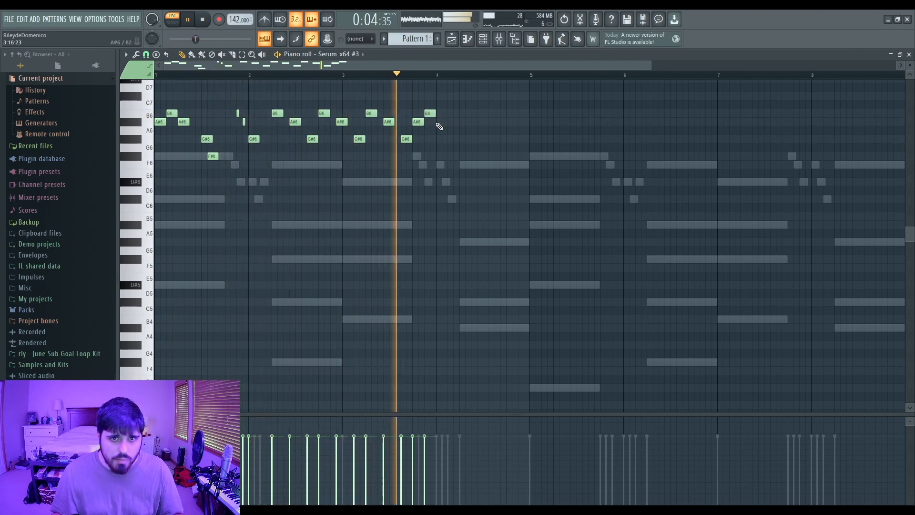
left_click(441, 121)
key("space")
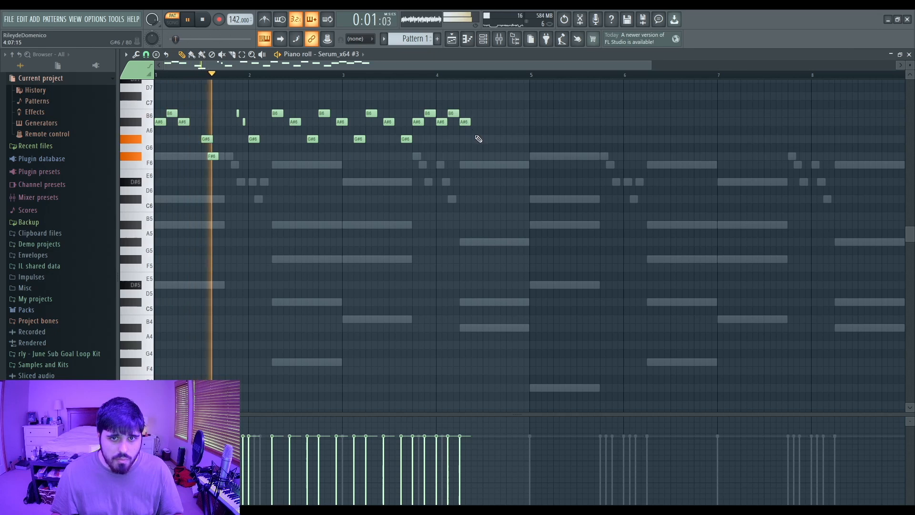
left_click_drag(451, 113, 451, 139)
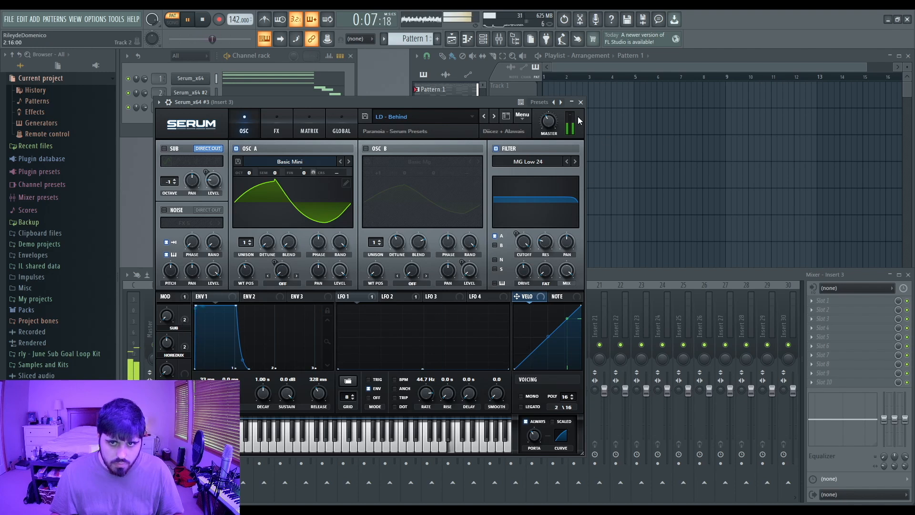
- Close the LD - Behind sound and look over the eight-bar counter-melody during playback
left_click(580, 102)
key("F7")
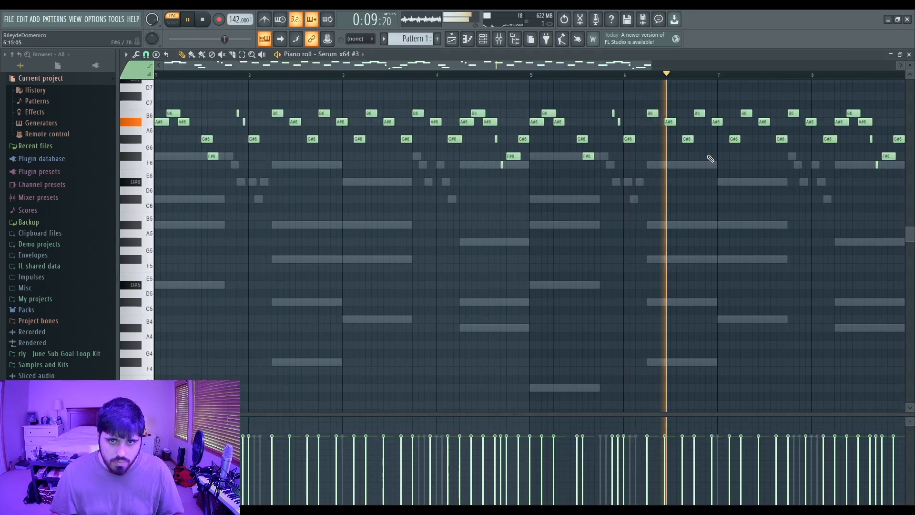
left_click(909, 54)
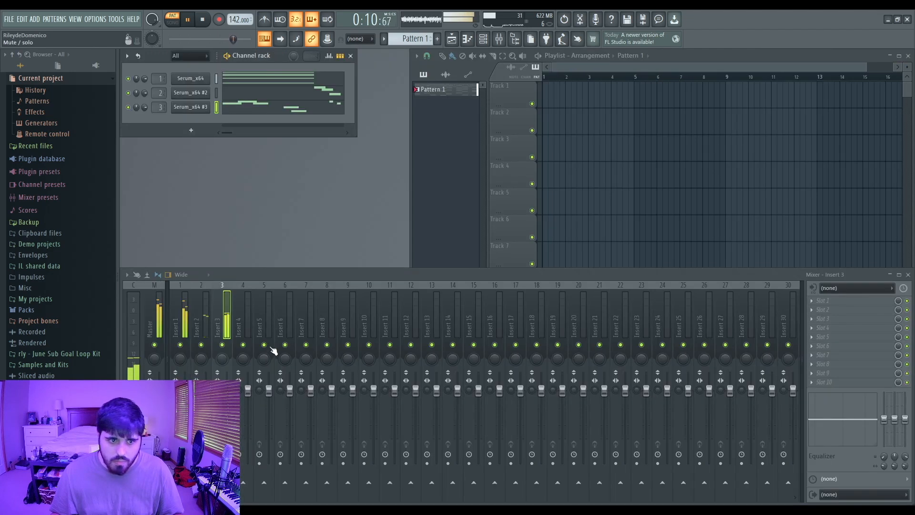
- Solo mixer insert 3 to hear the counter-melody alone, and clone the third Serum channel
right_click(223, 345)
left_click(194, 108)
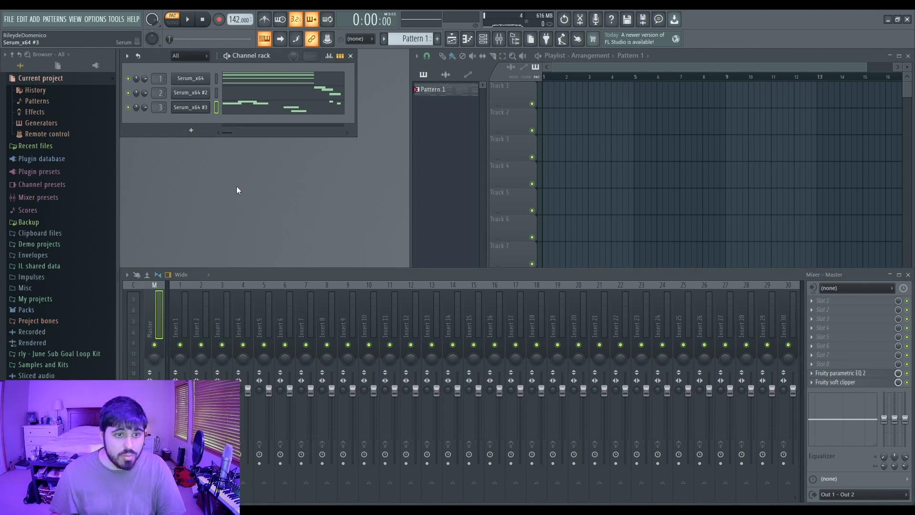
key("alt+c")
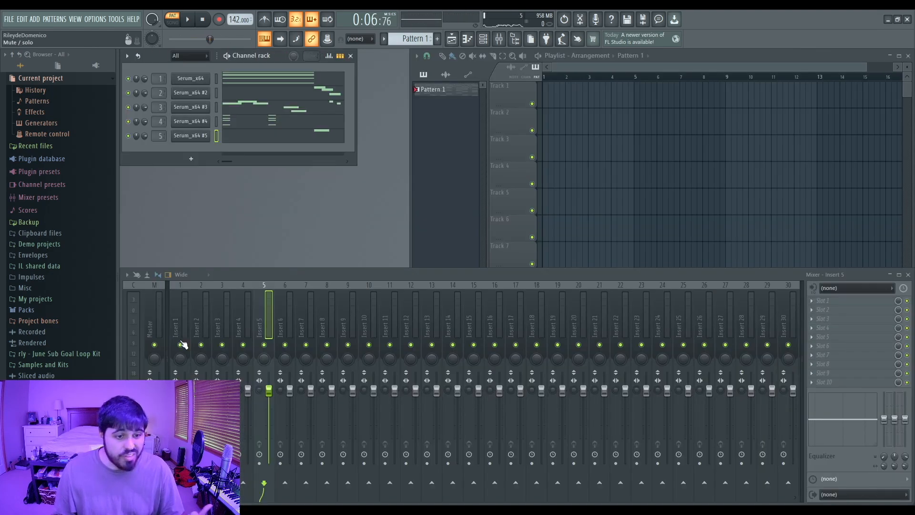
- Solo mixer insert 1 and cut band 6 of its parametric EQ by about 5 dB near 2.9 kHz
right_click(180, 344)
left_click(183, 315)
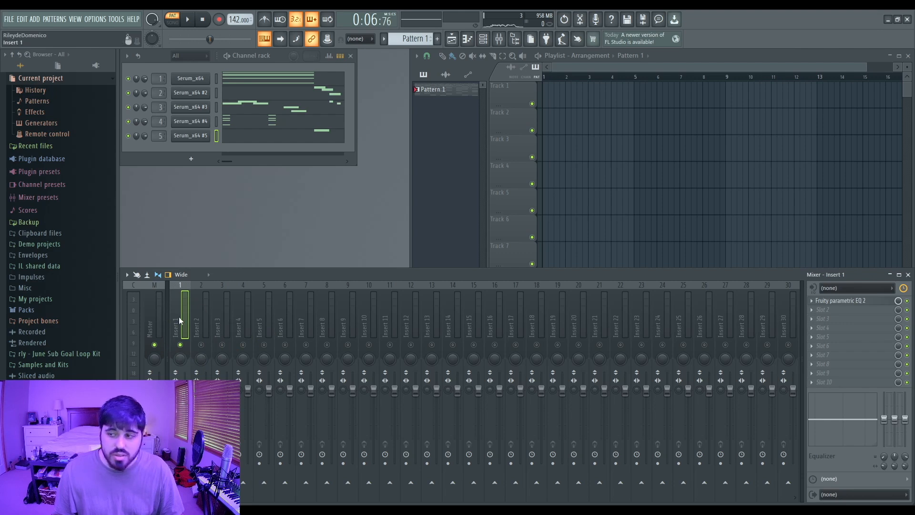
left_click(840, 300)
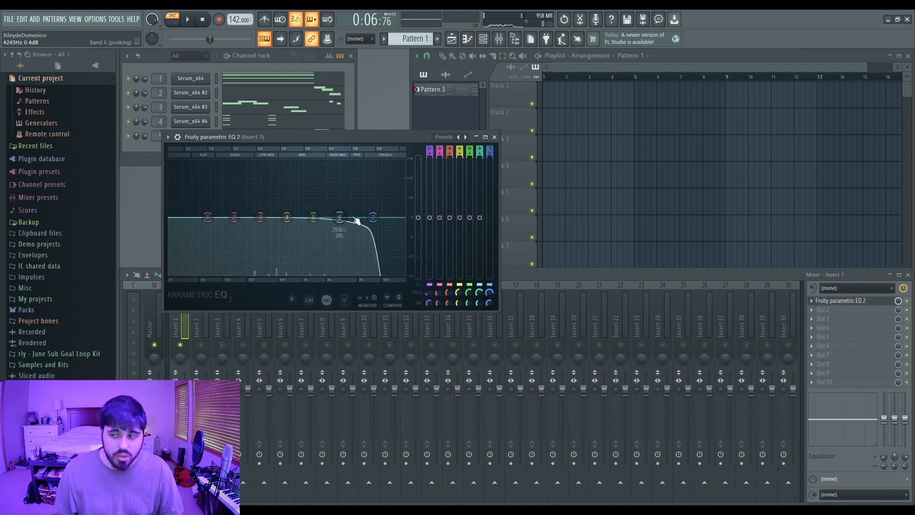
left_click_drag(356, 220, 347, 238)
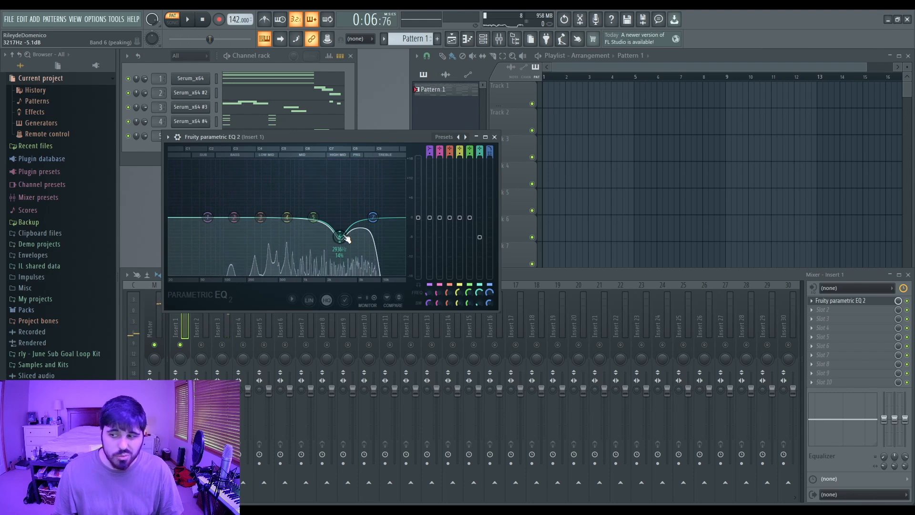
- Set the volume of mixer insert 5 to -15.0 dB and play all five Serum layers together
left_click(262, 330)
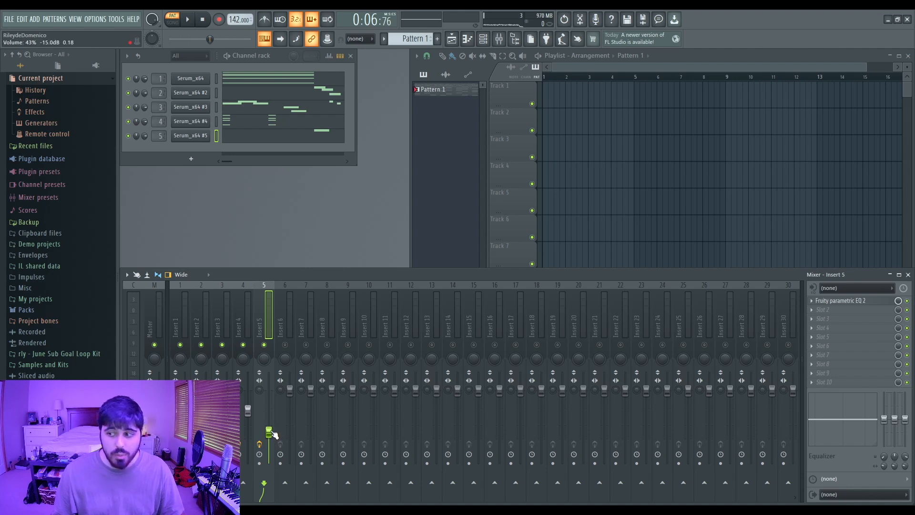
key("space")
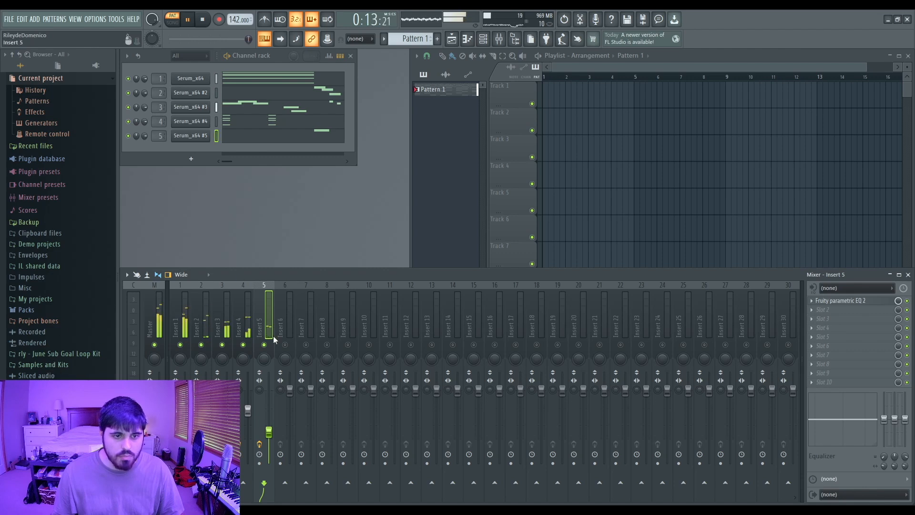
key("space")
- Find the DIONIS SECRET STASH kit in Samples and Kits and load its HARD ZAY FILTER 808
left_click(43, 364)
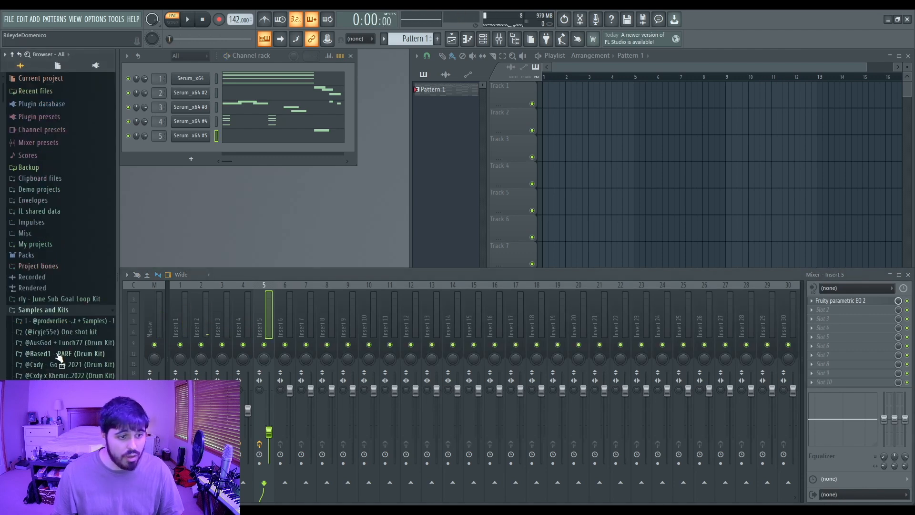
scroll(90, 372, "down", 15)
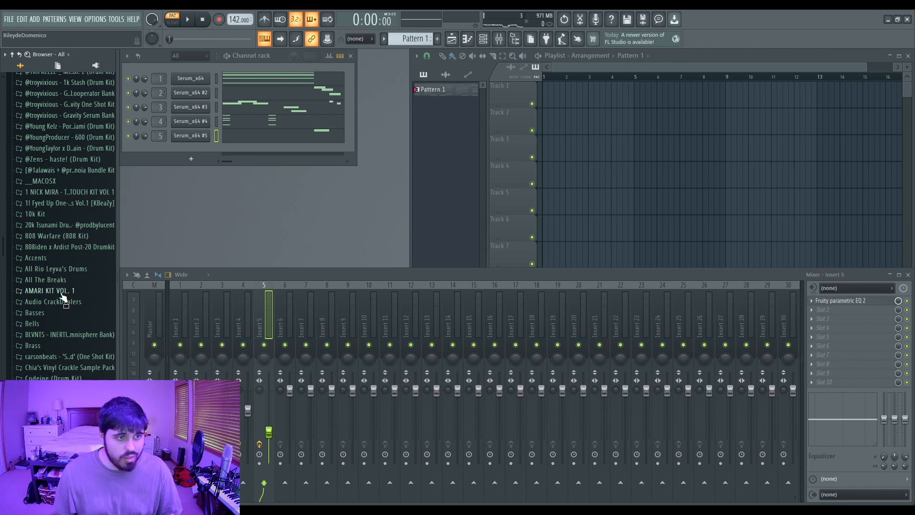
scroll(62, 297, "down", 3)
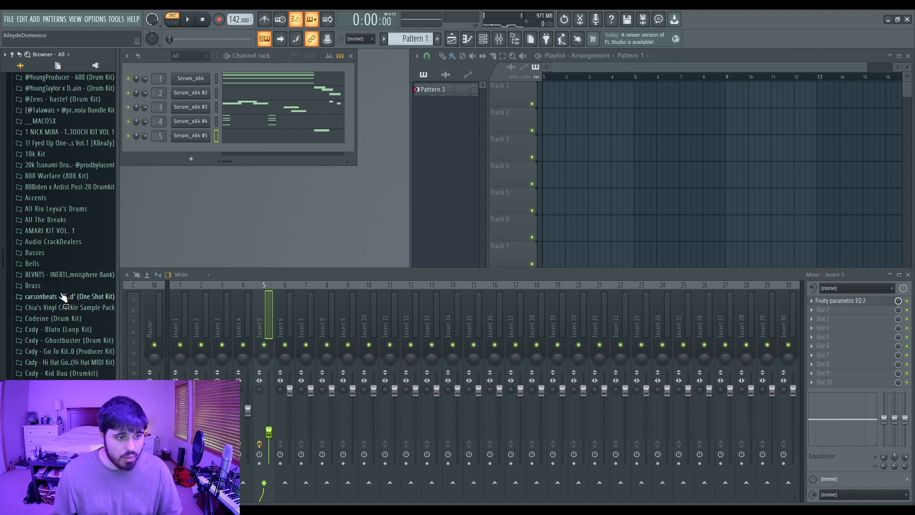
scroll(62, 314, "down", 12)
left_click(53, 357)
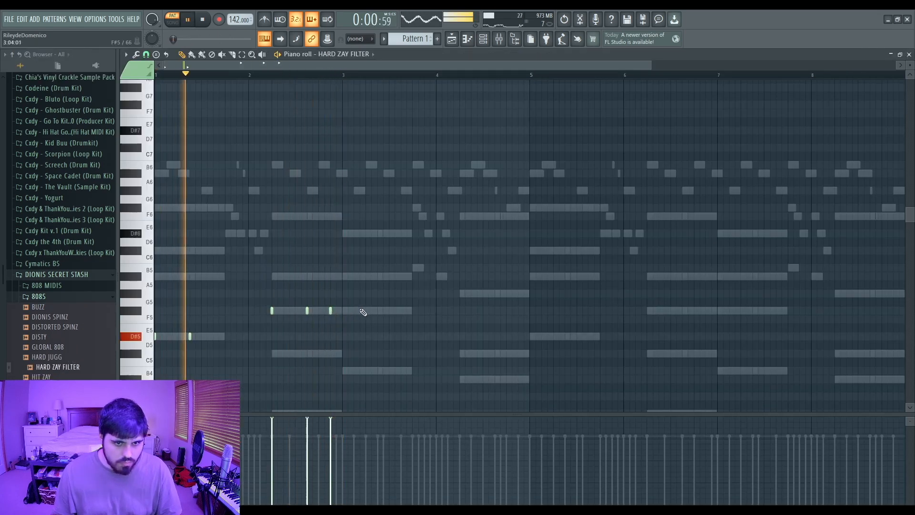
- Continue the 808 pattern along the chord roots with B4 hits in bar 3 and A#4 hits in bar 4
key("space")
left_click(376, 375)
key("space")
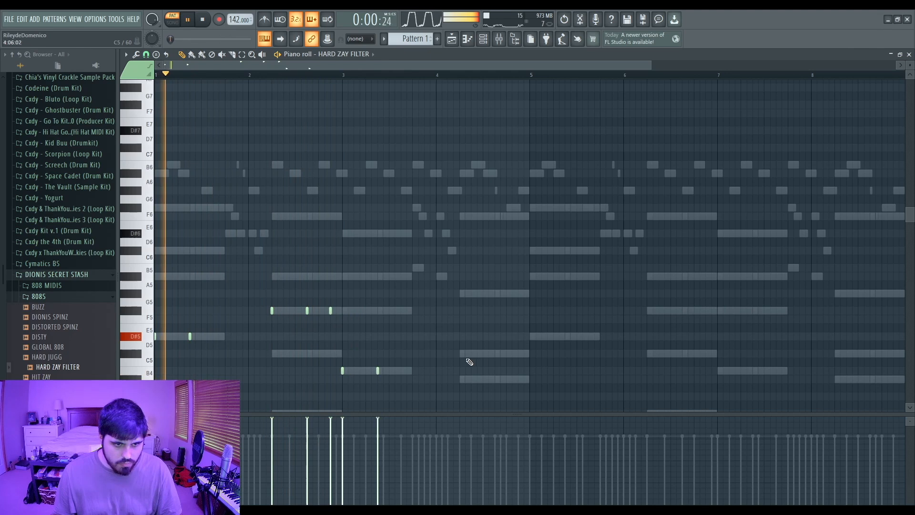
left_click(459, 381)
left_click(471, 381)
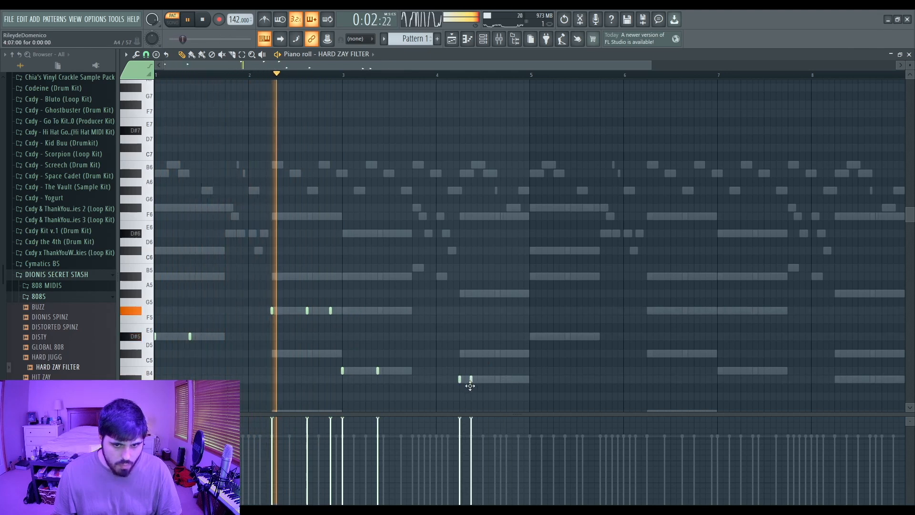
left_click_drag(501, 382, 495, 377)
left_click(518, 379)
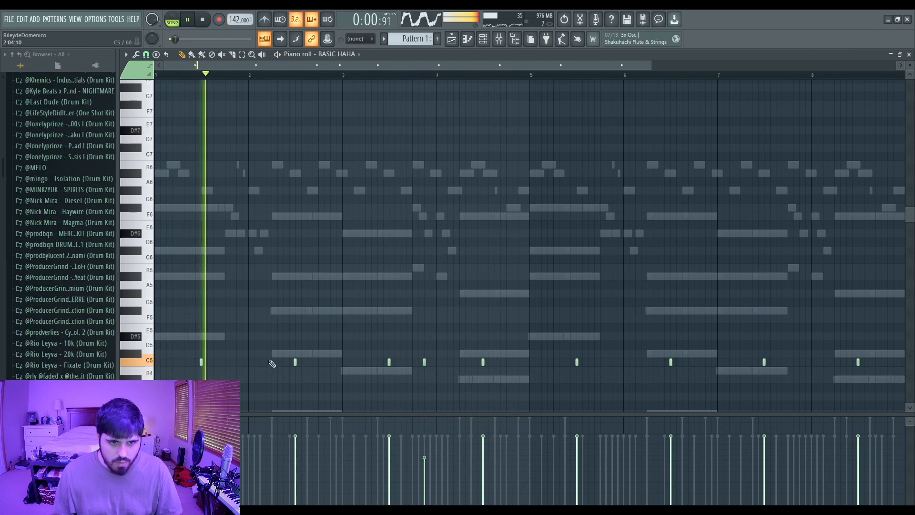
- Add softer C5 hits of the BASIC HAHA sample in bars 2, 4, 6, 7 and 8, and close its piano roll
left_click(259, 362)
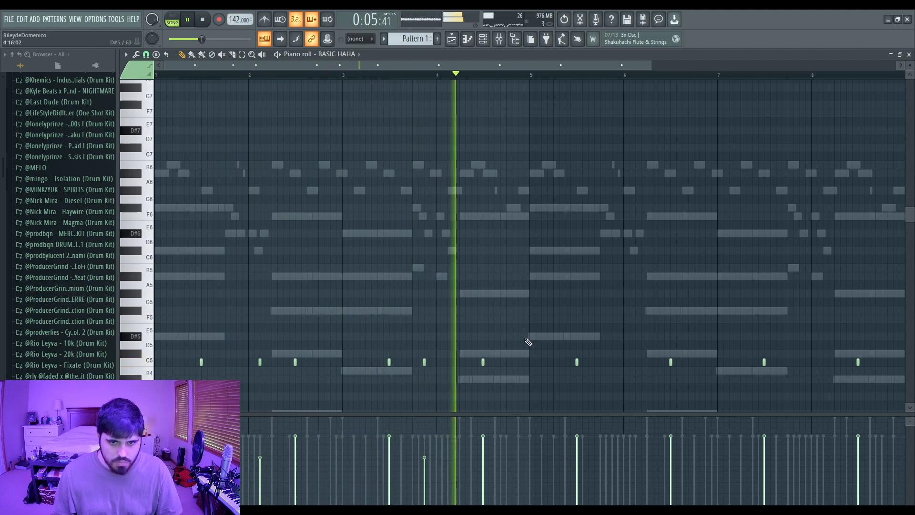
left_click(447, 362)
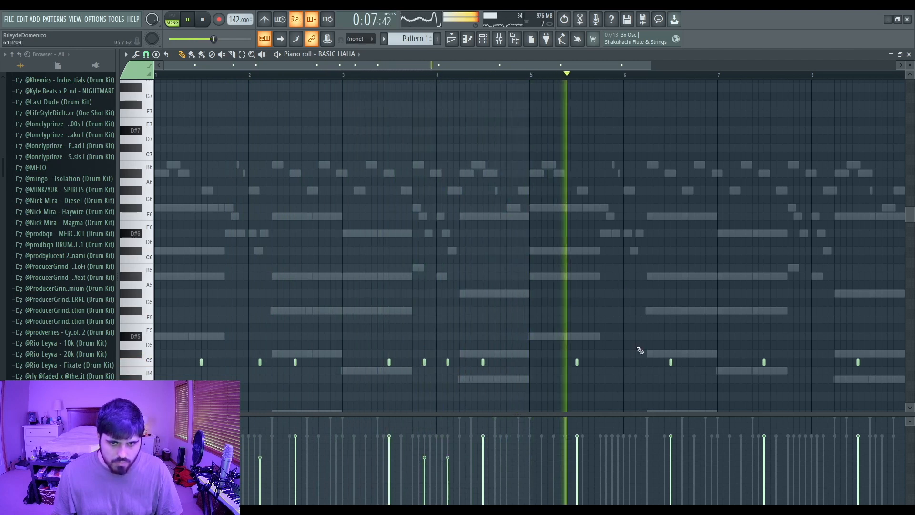
left_click(635, 362)
left_click(799, 362)
left_click(823, 362)
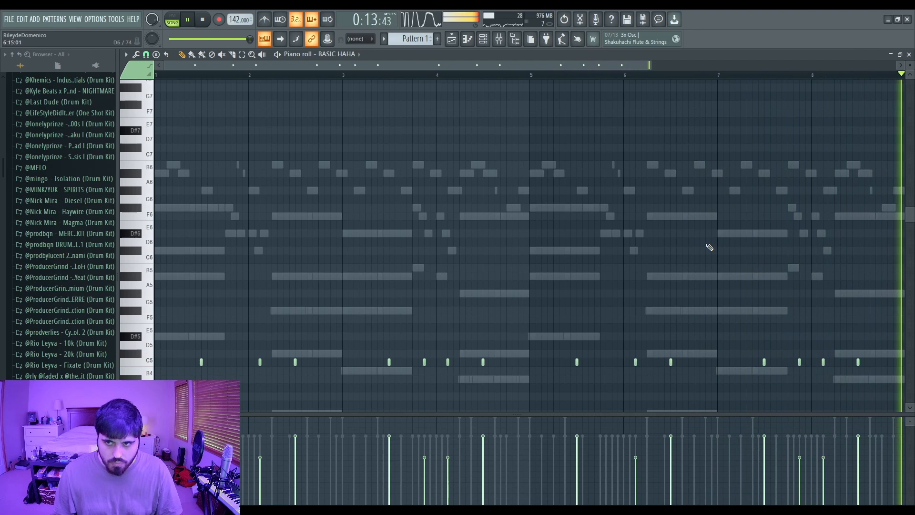
left_click(909, 55)
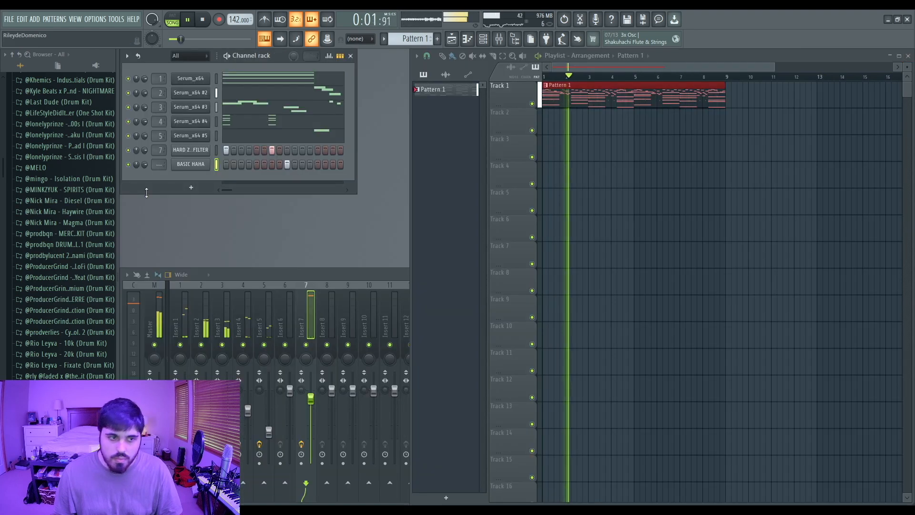
- Select the softer BASIC HAHA hits, raise their velocity slightly, and shift them to B4
key("F7")
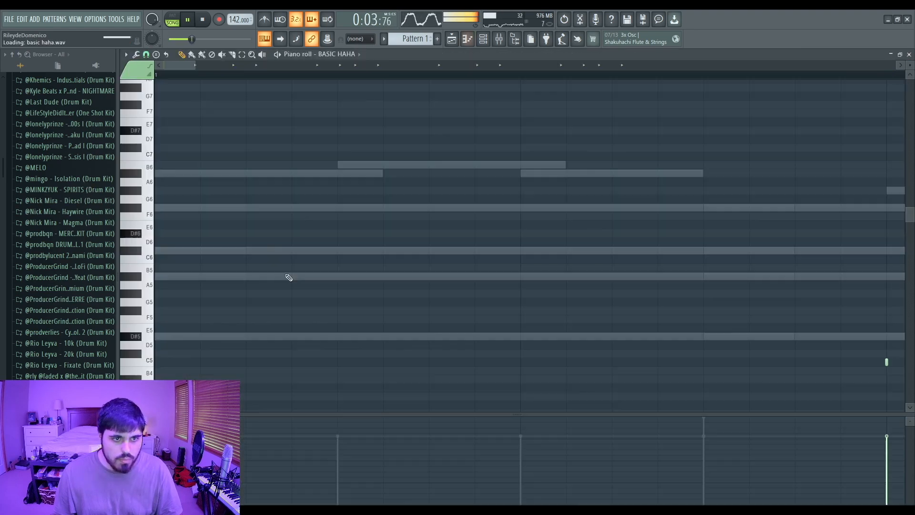
left_click_drag(426, 353, 459, 373)
left_click_drag(631, 354, 648, 363)
left_click_drag(831, 353, 794, 375)
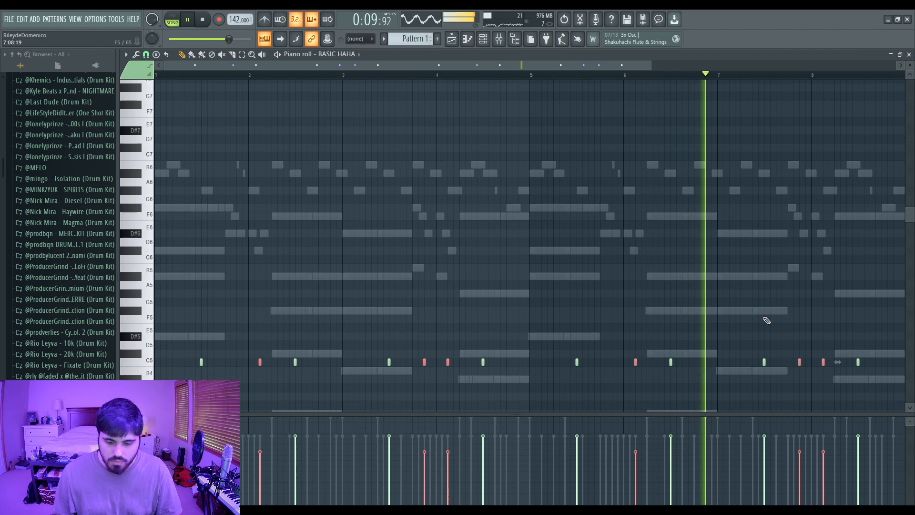
key("Up")
key("Up")
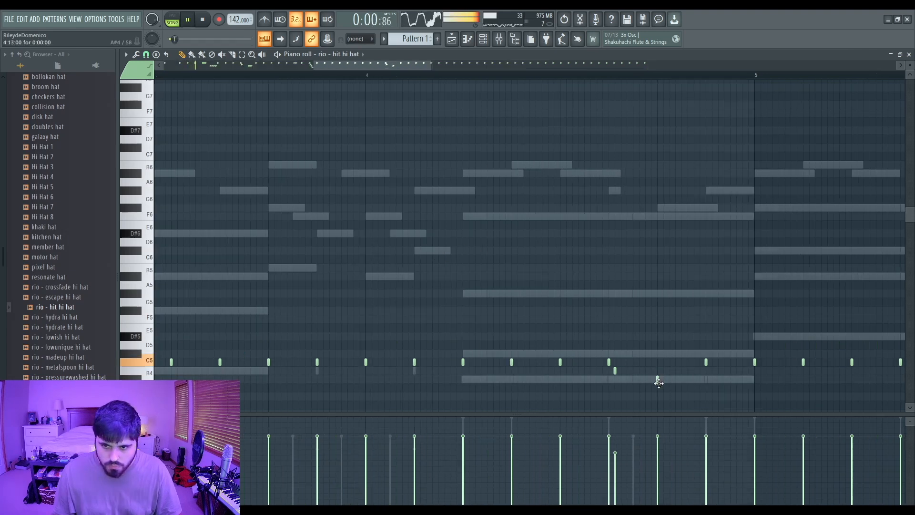
- Add three quick A#4 hits after step 13 of bar 4 in the hi-hat pattern, and lower their velocity slightly
left_click(663, 379)
left_click(676, 381)
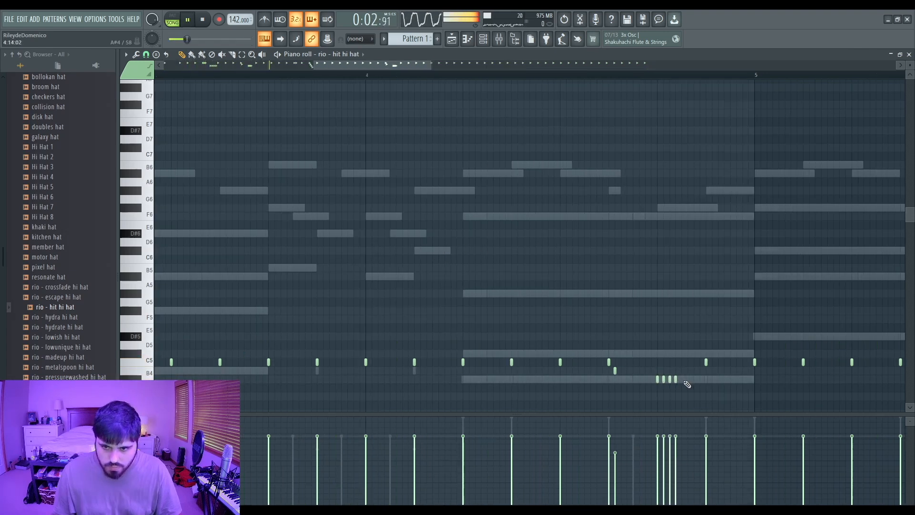
left_click_drag(691, 380, 662, 382)
scroll(670, 382, "down", 2)
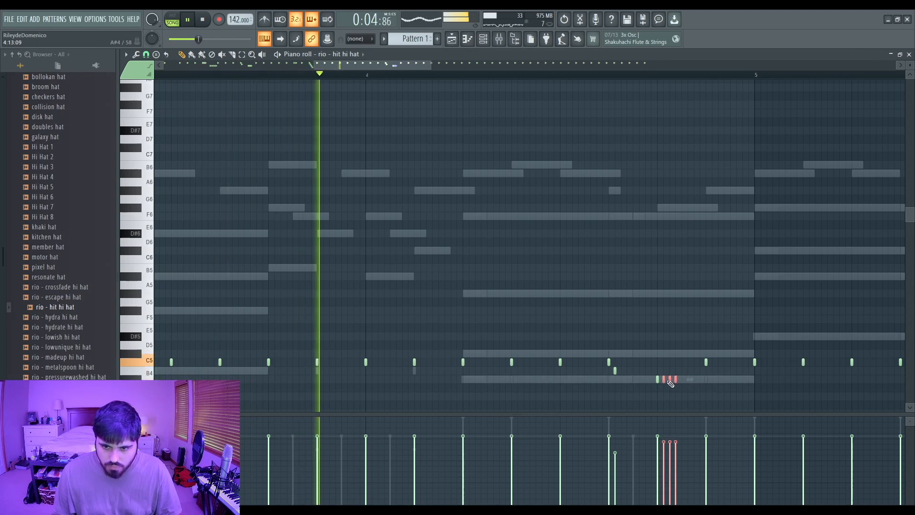
left_click(677, 343, "ctrl")
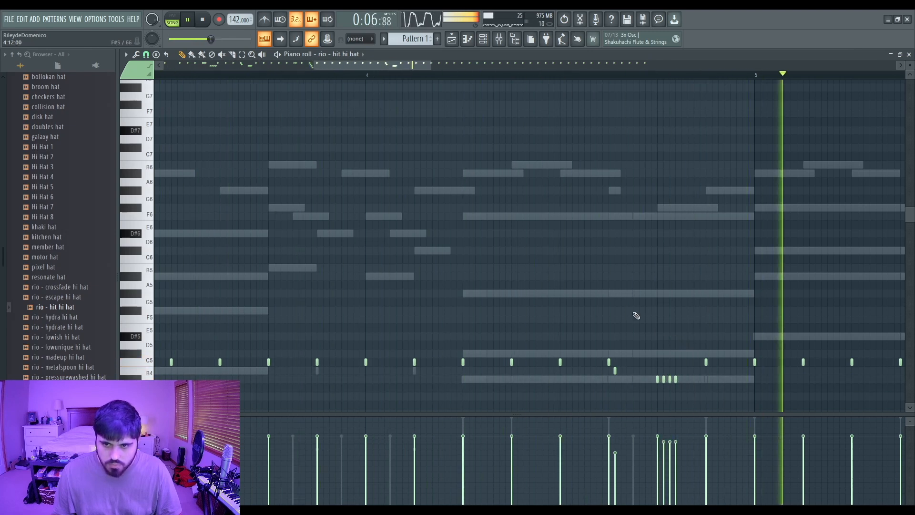
- Delete all the hi-hat hits in bars 5 to 8
left_click_drag(433, 64, 794, 65)
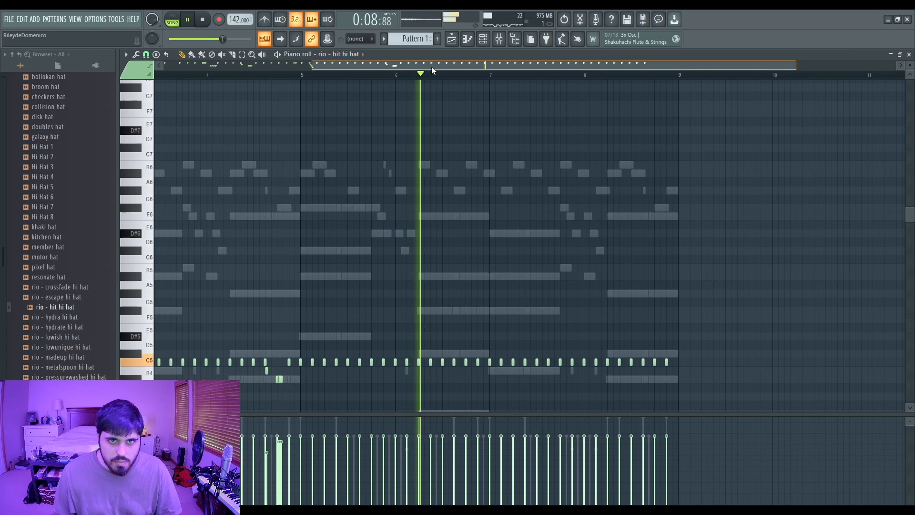
left_click_drag(430, 65, 152, 58)
scroll(507, 330, "down", 2)
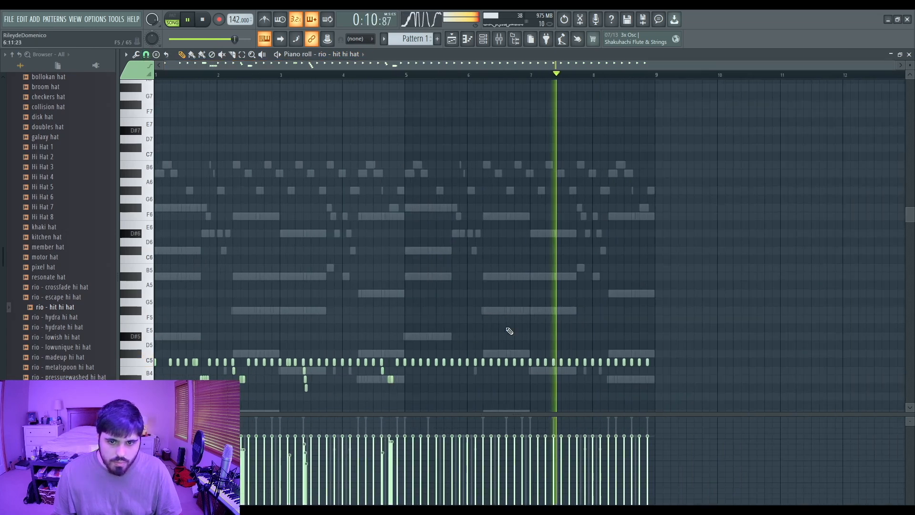
left_click_drag(406, 351, 707, 402)
key("Delete")
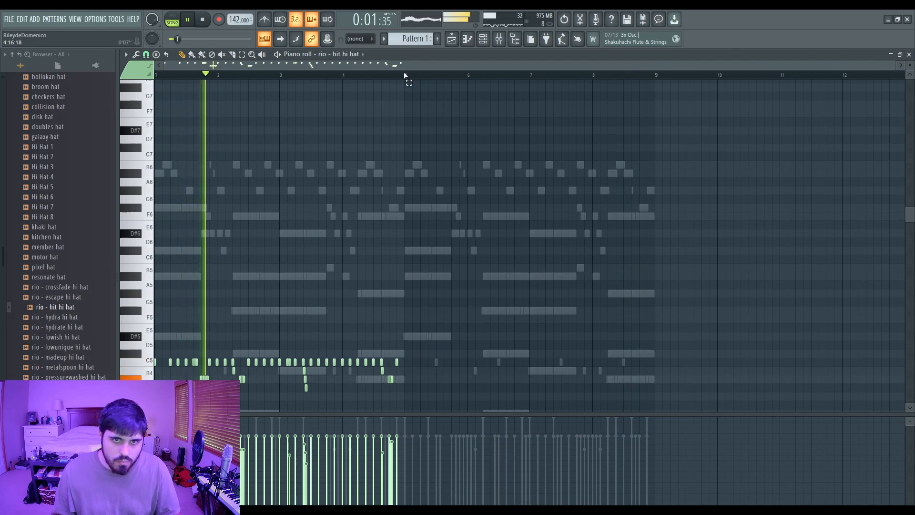
- Duplicate the first four bars of hi-hat hits into bars 5 to 8 and clear the selection
left_click_drag(405, 76, 1, 90)
key("ctrl+b")
key("ctrl+d")
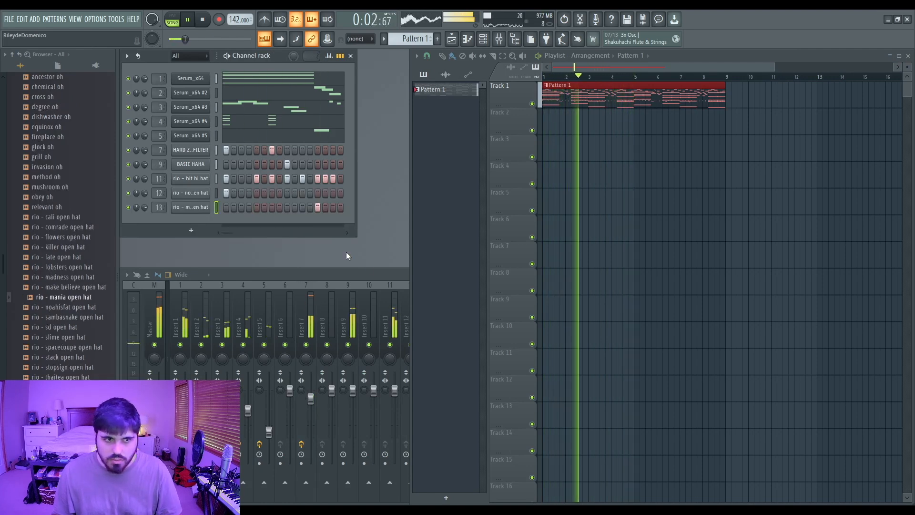
- Open the piano roll of the rio - mania open hat and delete its hits in bars 2, 4, 6 and 8
key("F7")
key("space")
right_click(264, 362)
key("space")
right_click(389, 363)
right_click(515, 362)
right_click(639, 362)
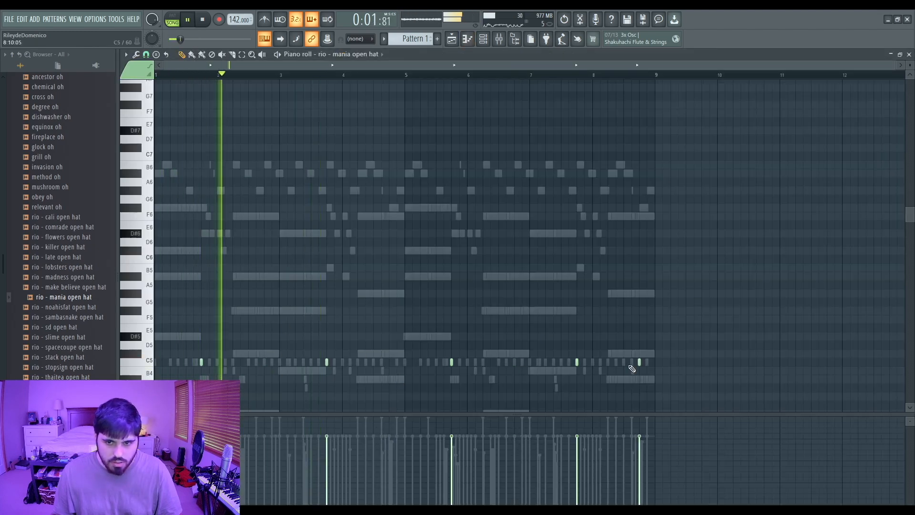
- Shift the remaining mania open hat hits down two semitones to A#4, close the piano roll, and check the channel's sampler settings
key("ctrl+a")
key("shift+Down")
key("shift+Down")
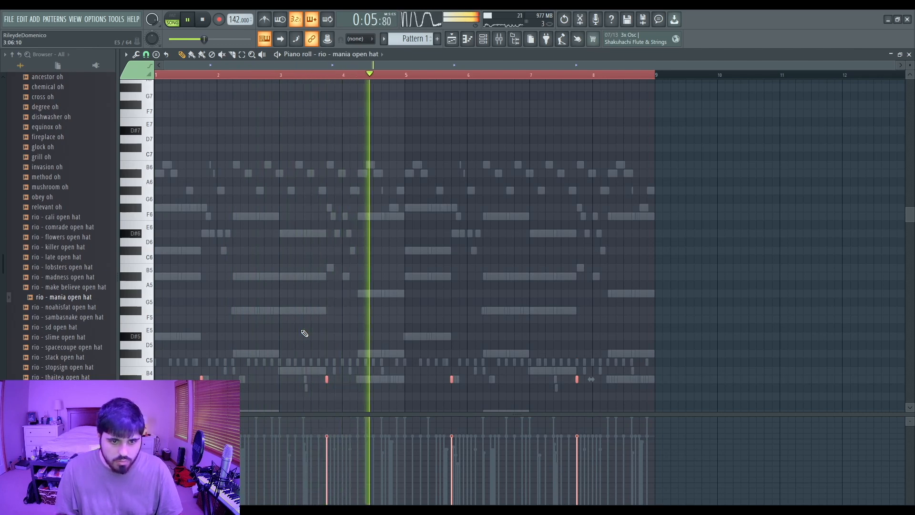
left_click(479, 74, "ctrl")
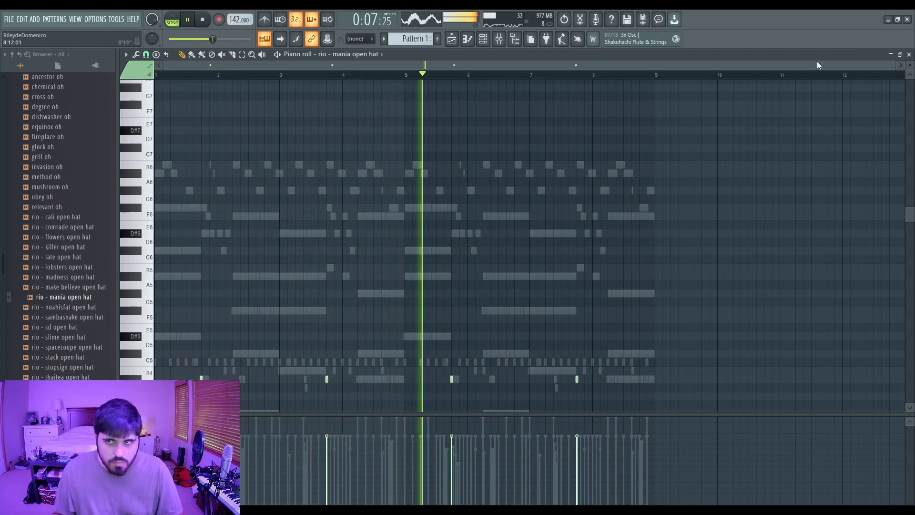
left_click(908, 55)
left_click(200, 207)
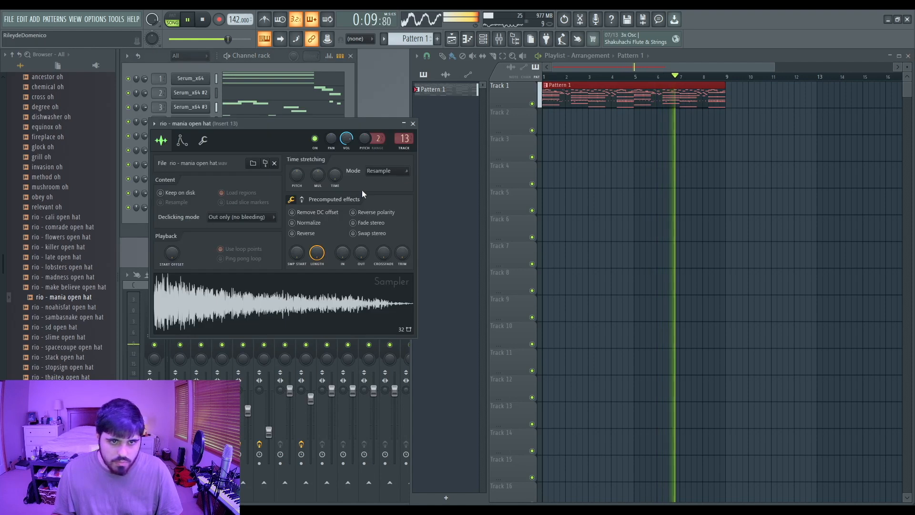
left_click(413, 124)
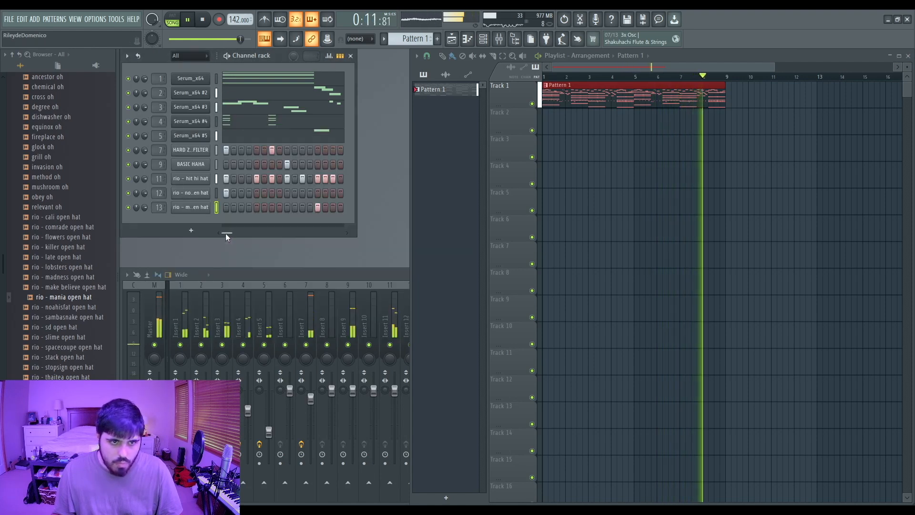
- Reduce the Fruity Phaser mix level on the hi-hat's mixer track, Insert 11
left_click(276, 273)
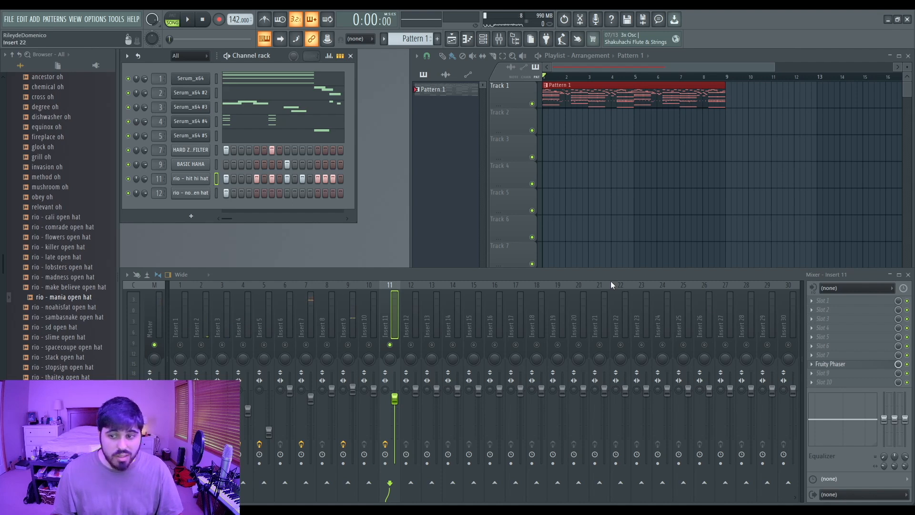
left_click_drag(899, 364, 898, 376)
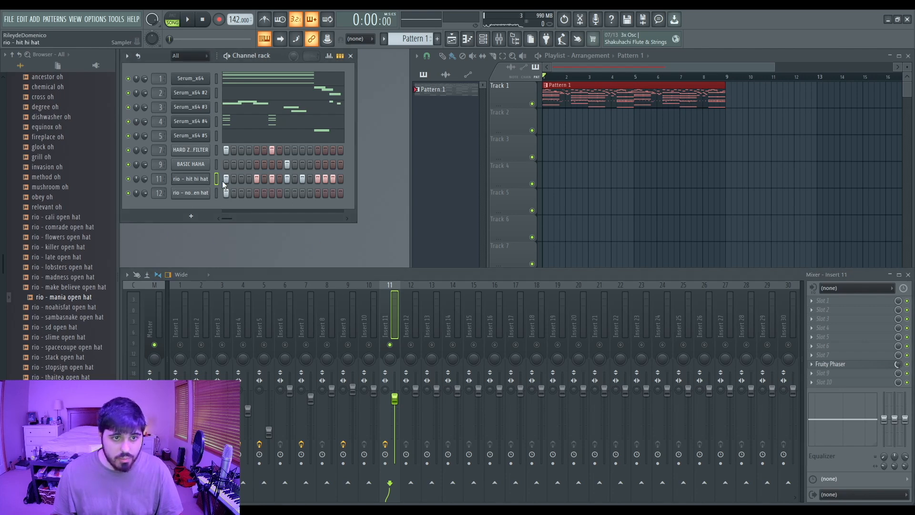
- Open the piano roll of the rio - hit hi hat and adjust the Randomize tool's level settings for its hits
key("F7")
scroll(267, 229, "down", 2)
key("alt+r")
left_click_drag(441, 309, 423, 305)
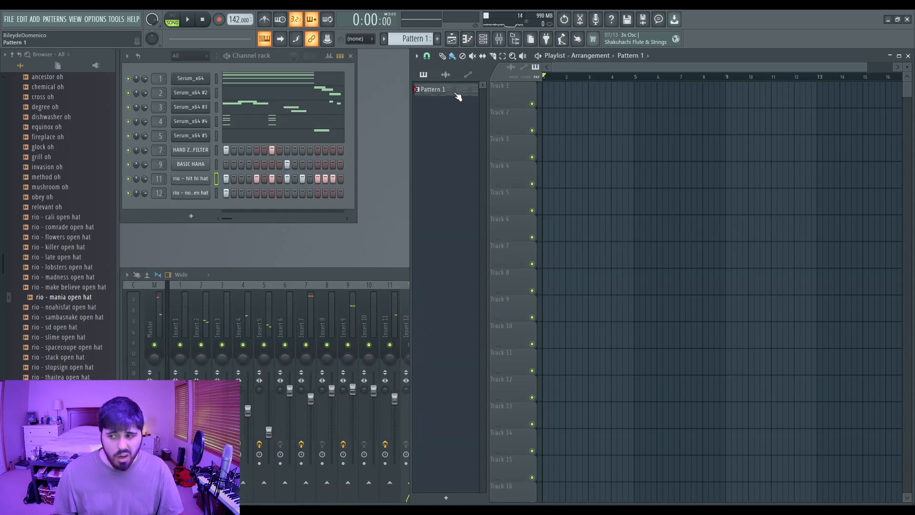
- Place the five Serum patterns on playlist Tracks 1 to 5 from bar 1 and duplicate them three times to fill 32 bars
left_click_drag(446, 149, 545, 98)
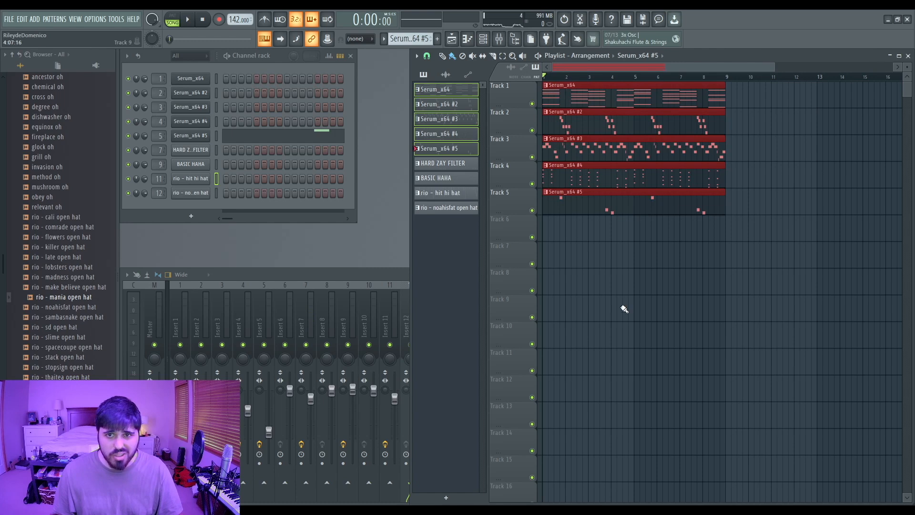
left_click_drag(623, 307, 585, 95)
key("ctrl+b")
key("ctrl+b")
key("ctrl+b")
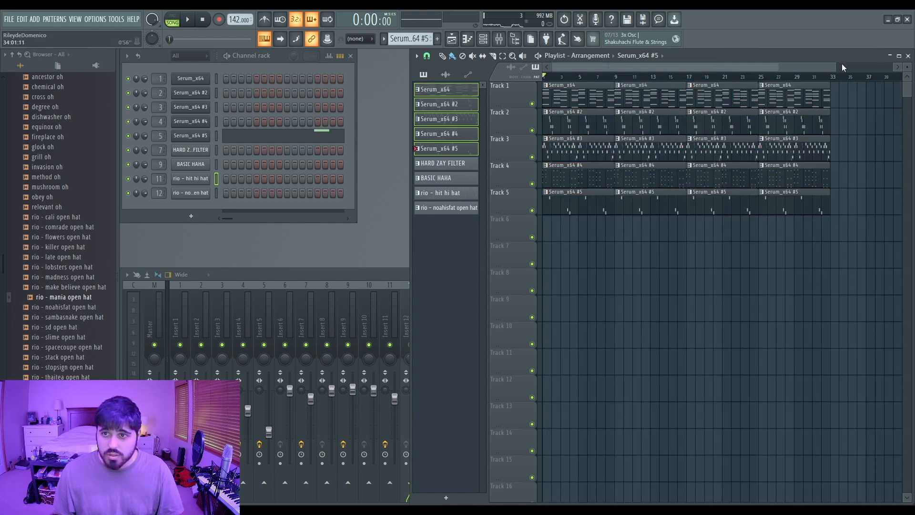
left_click_drag(830, 67, 726, 67)
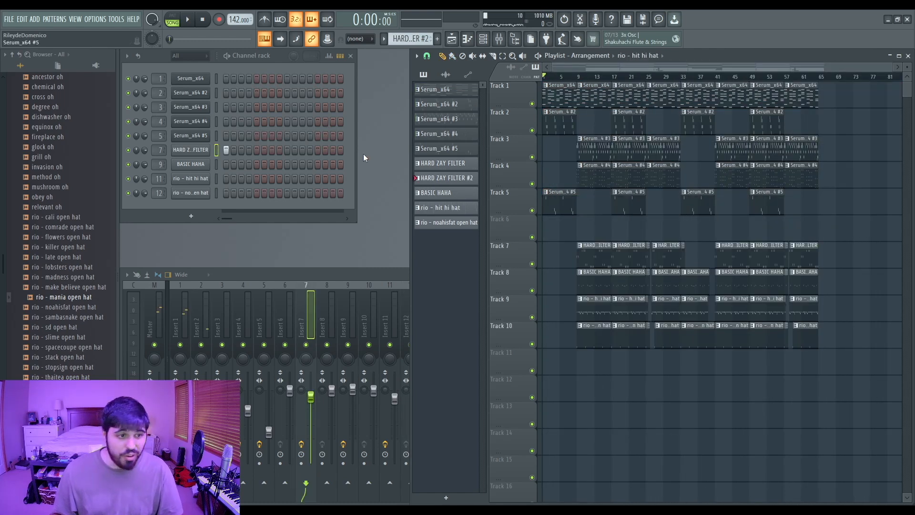
- Collapse the All Rio Leyva's Drums folder and browse the sample kits for further sounds
scroll(61, 175, "up", 5)
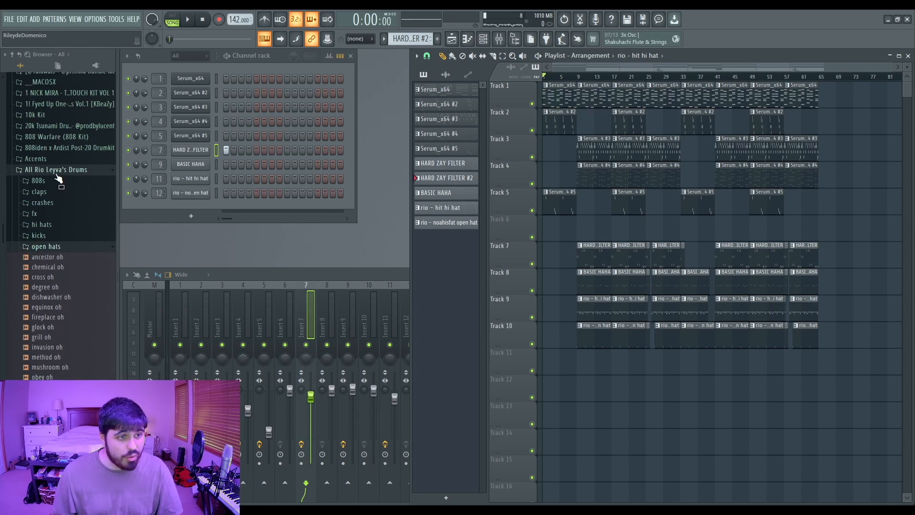
left_click(56, 172)
scroll(57, 224, "up", 9)
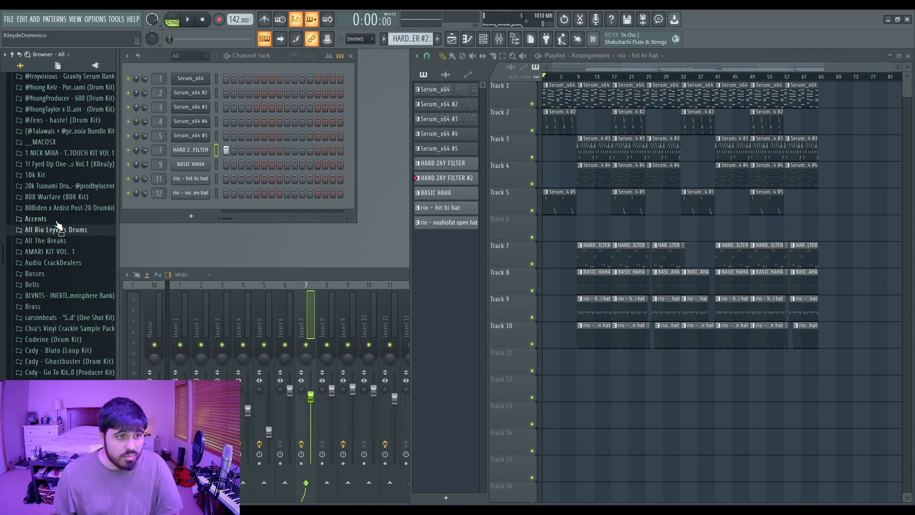
scroll(57, 224, "down", 7)
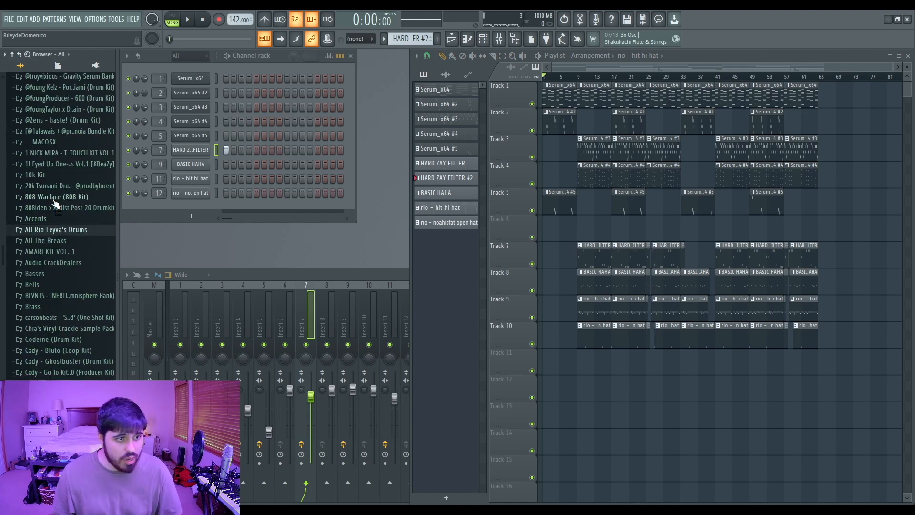
scroll(56, 209, "down", 4)
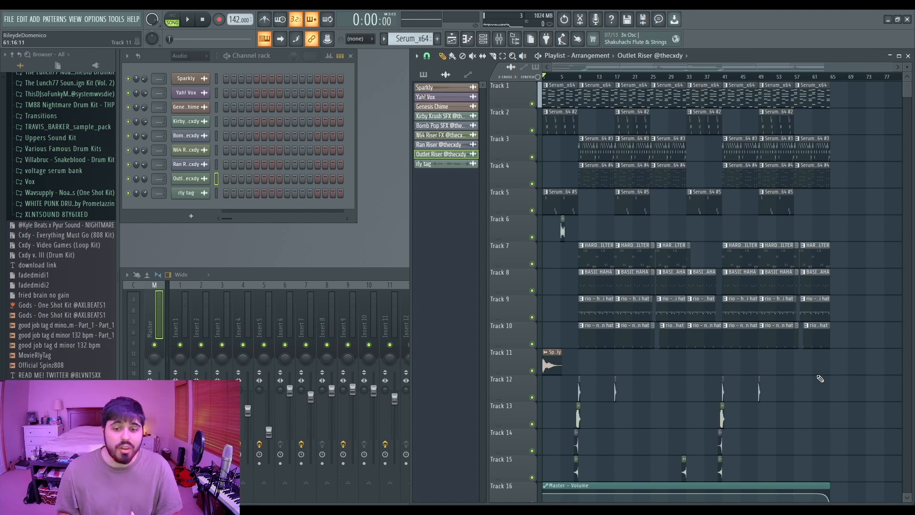
- Play the full arrangement from the start
key("space")
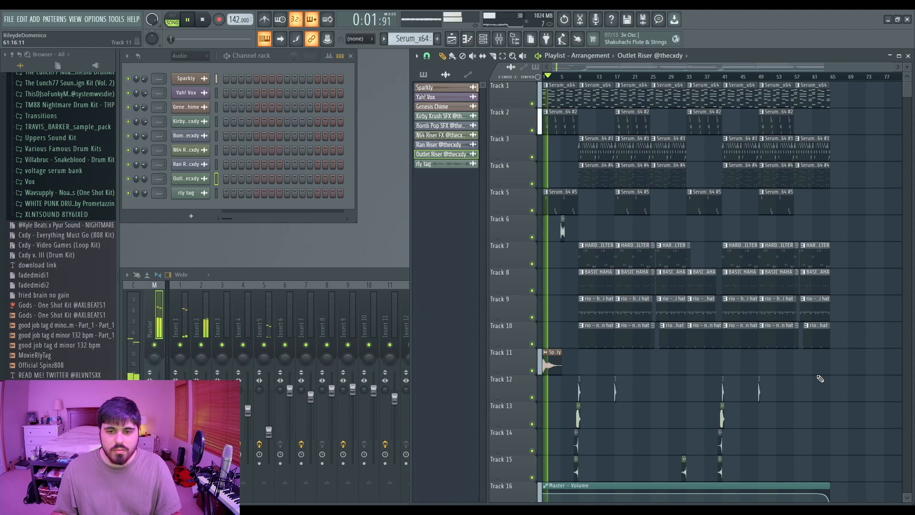